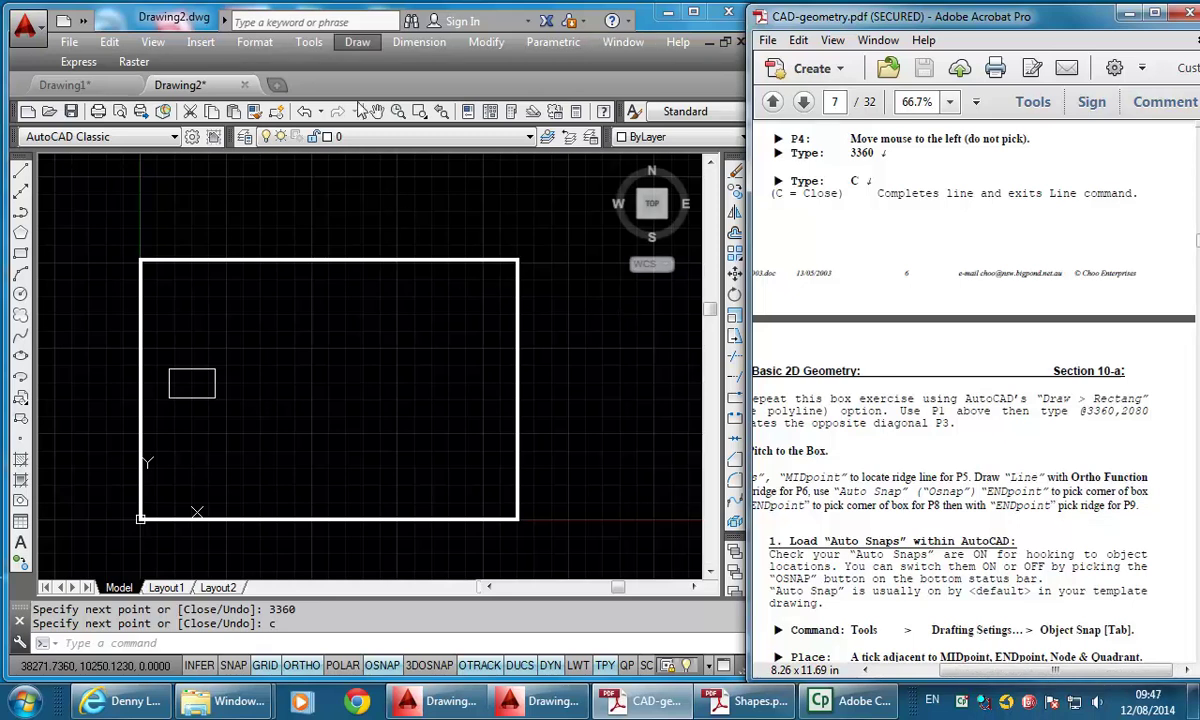
Step: Bring the AutoCAD drawing forward and start the Line command from the Draw menu
click(362, 108)
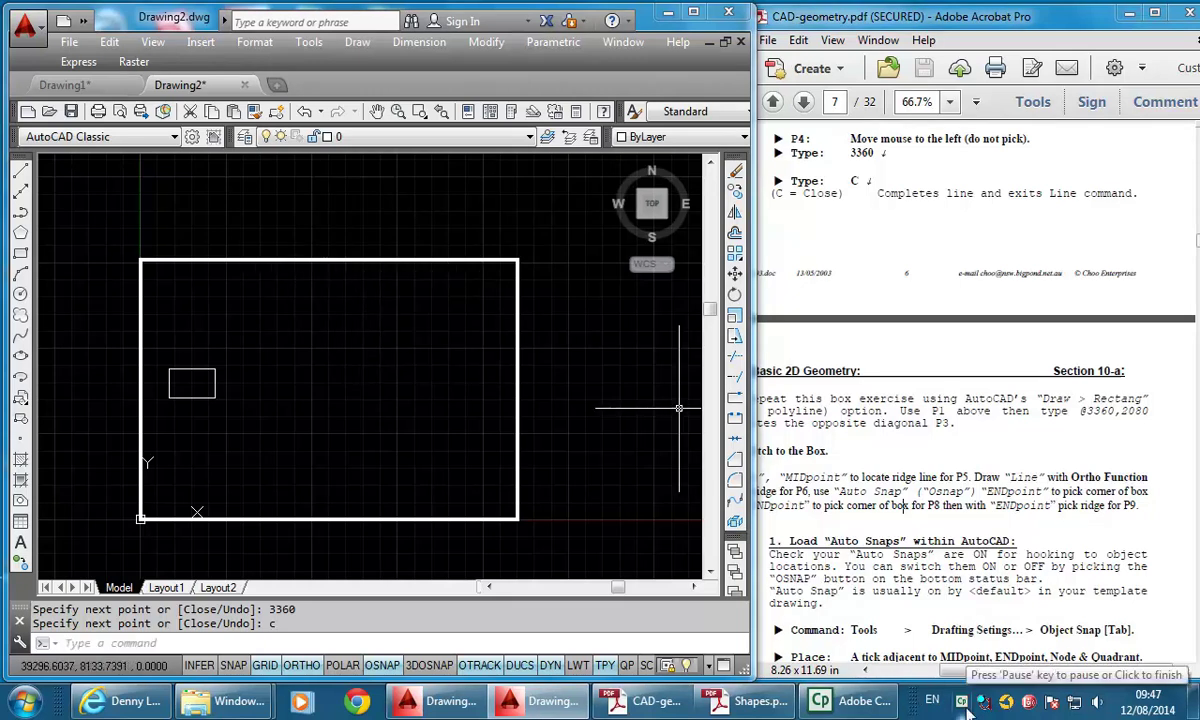
click(357, 42)
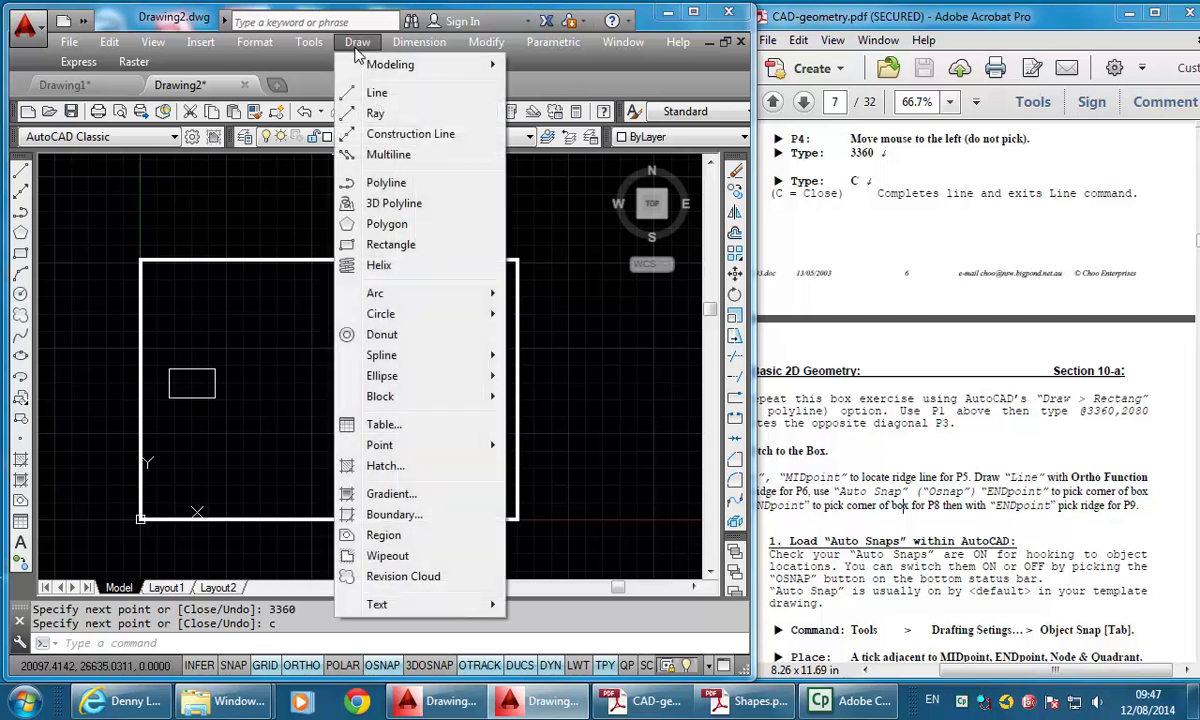
click(376, 99)
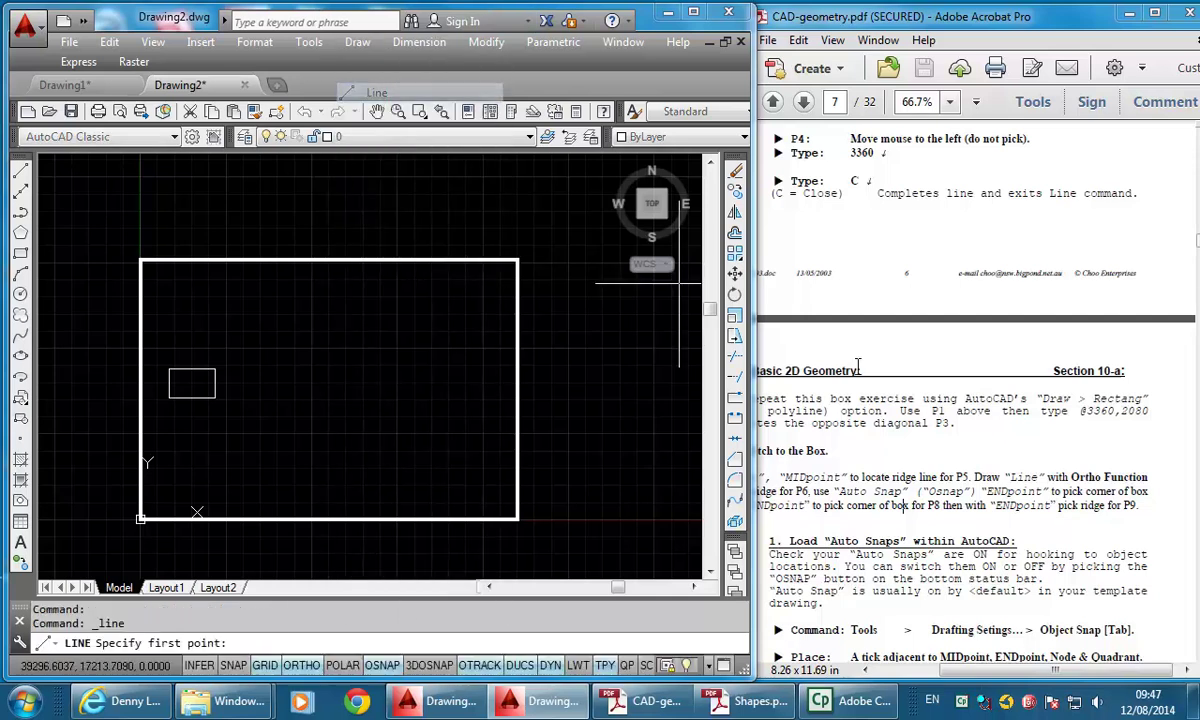
scroll(833, 378, down, 5)
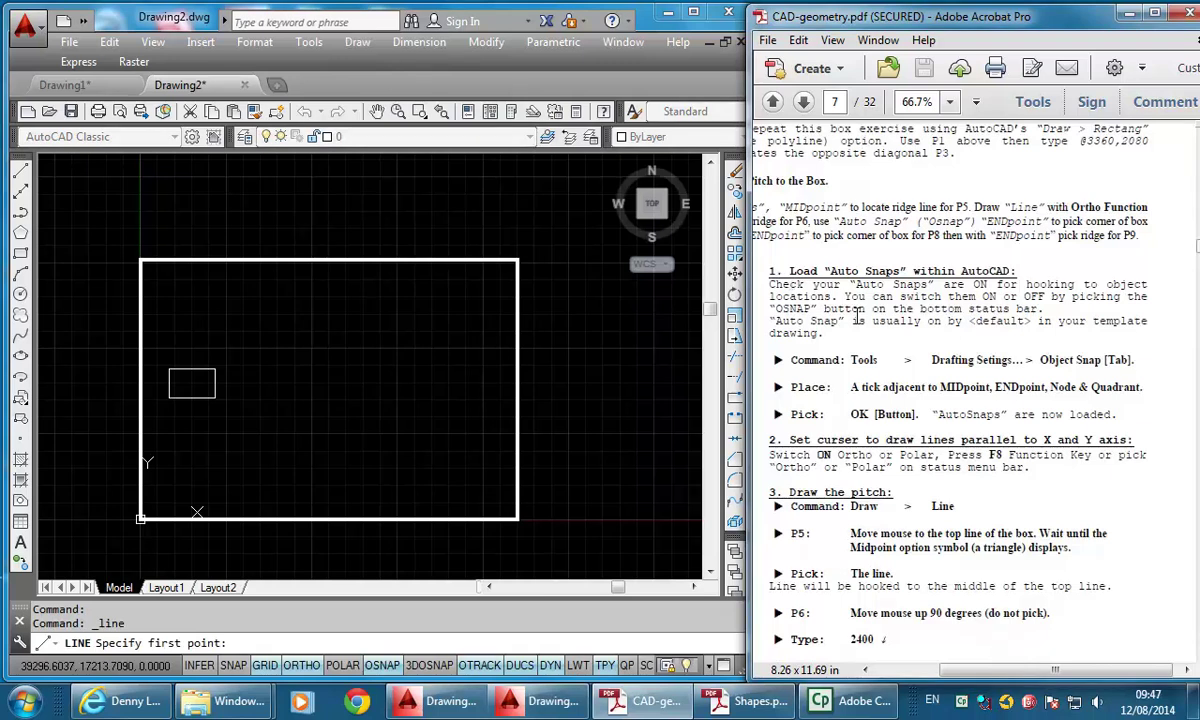
scroll(822, 308, down, 2)
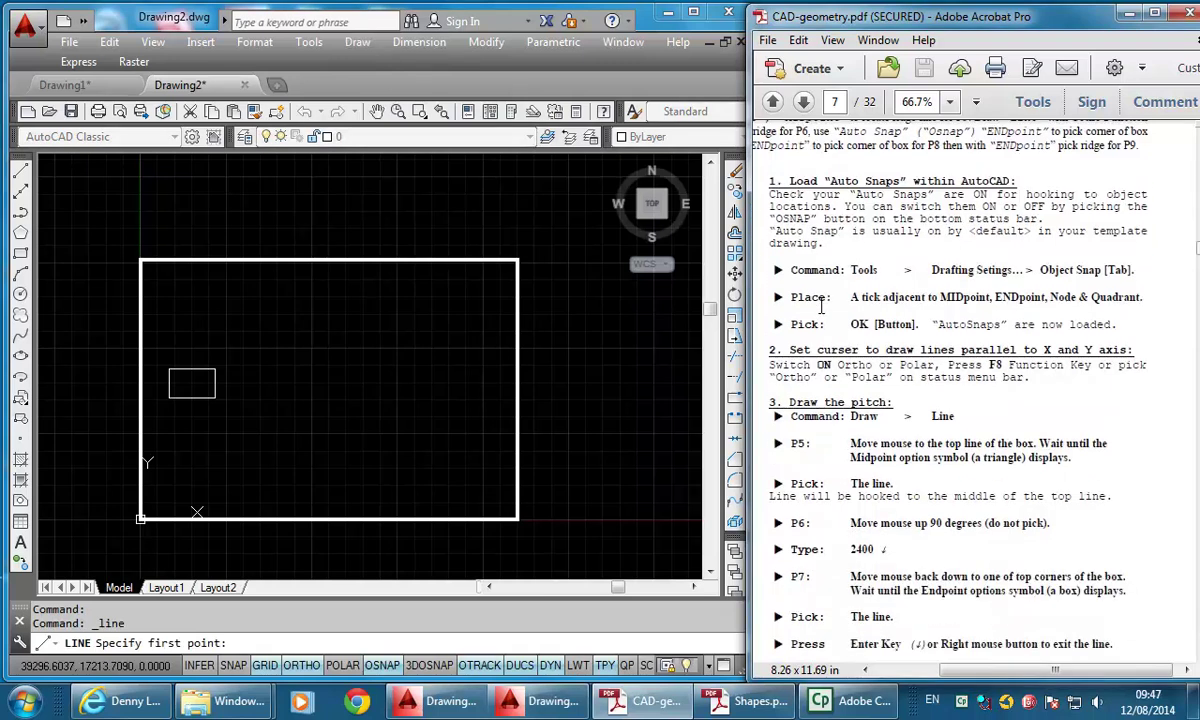
scroll(822, 308, up, 1)
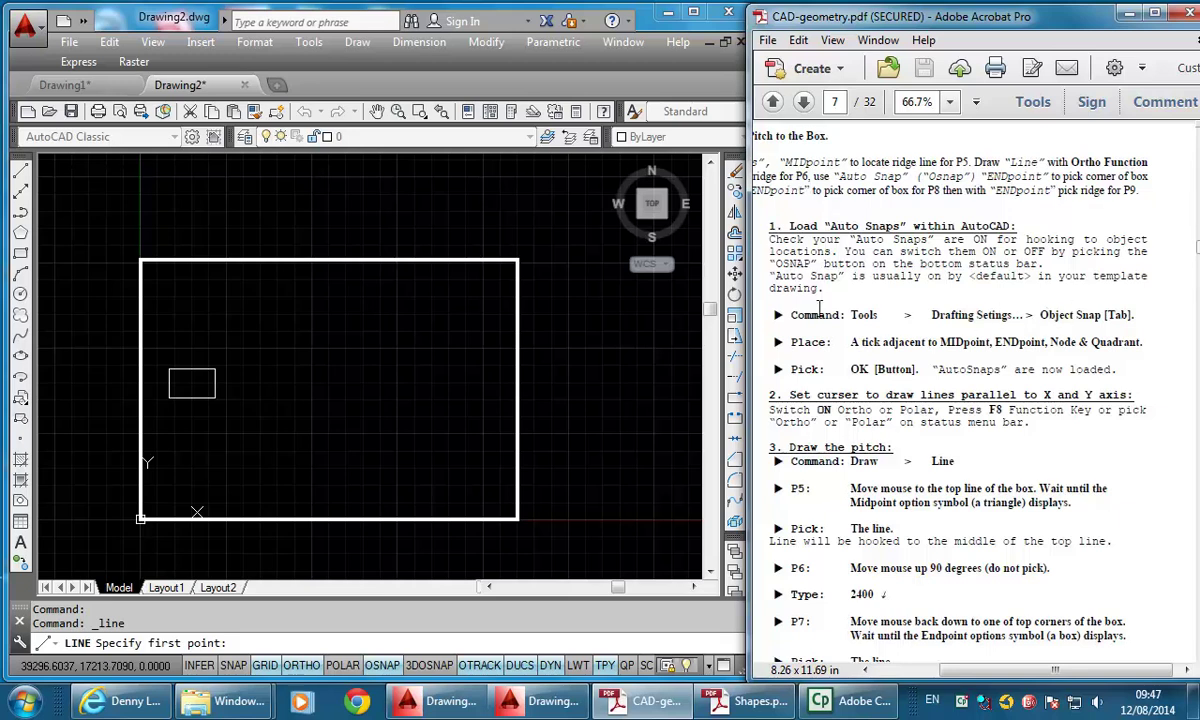
click(300, 41)
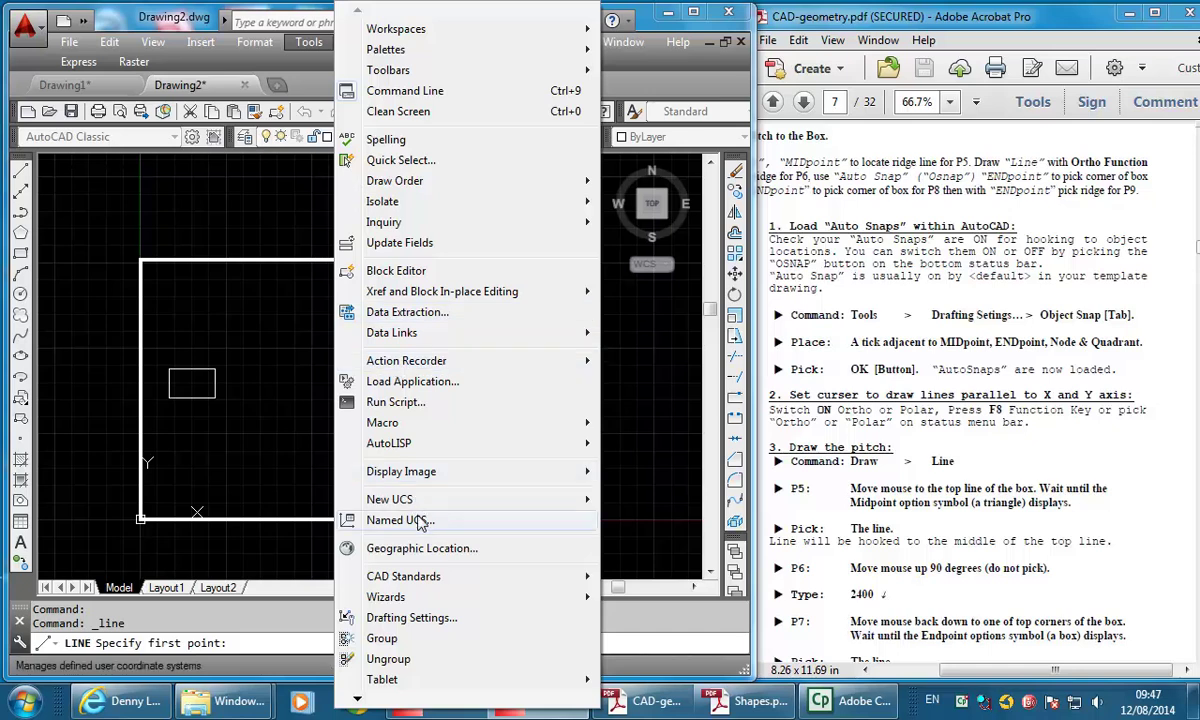
click(408, 620)
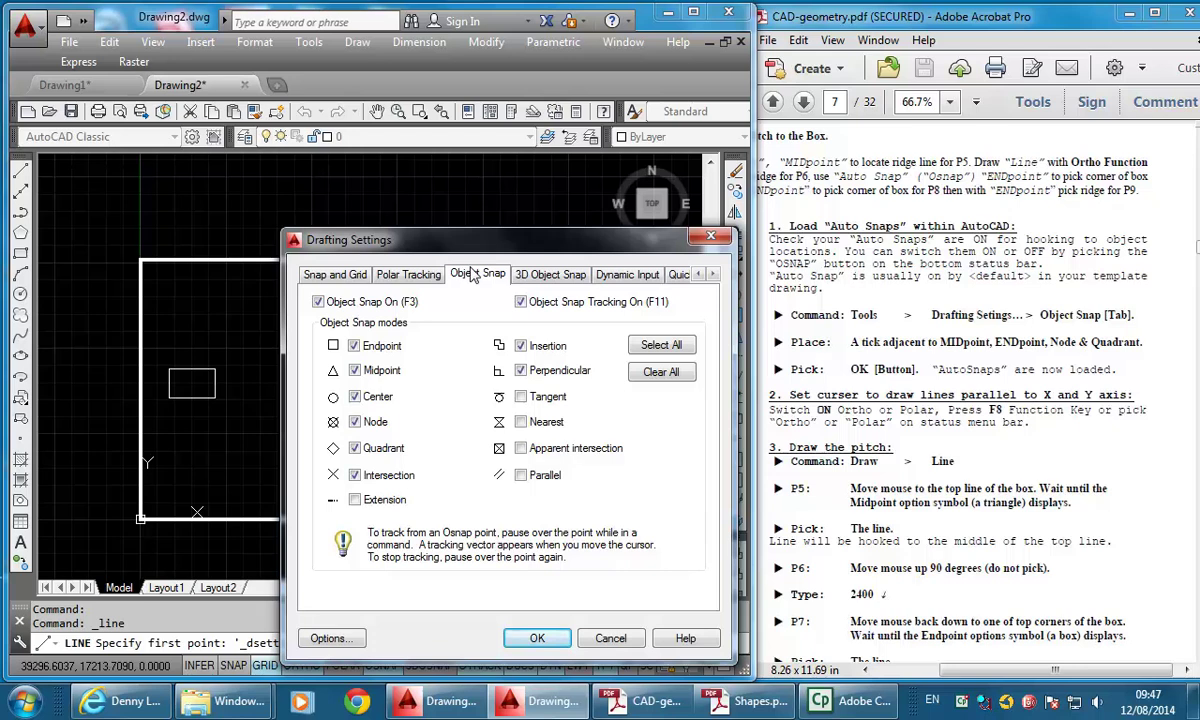
click(332, 272)
click(408, 273)
click(490, 280)
drag(437, 237, 320, 157)
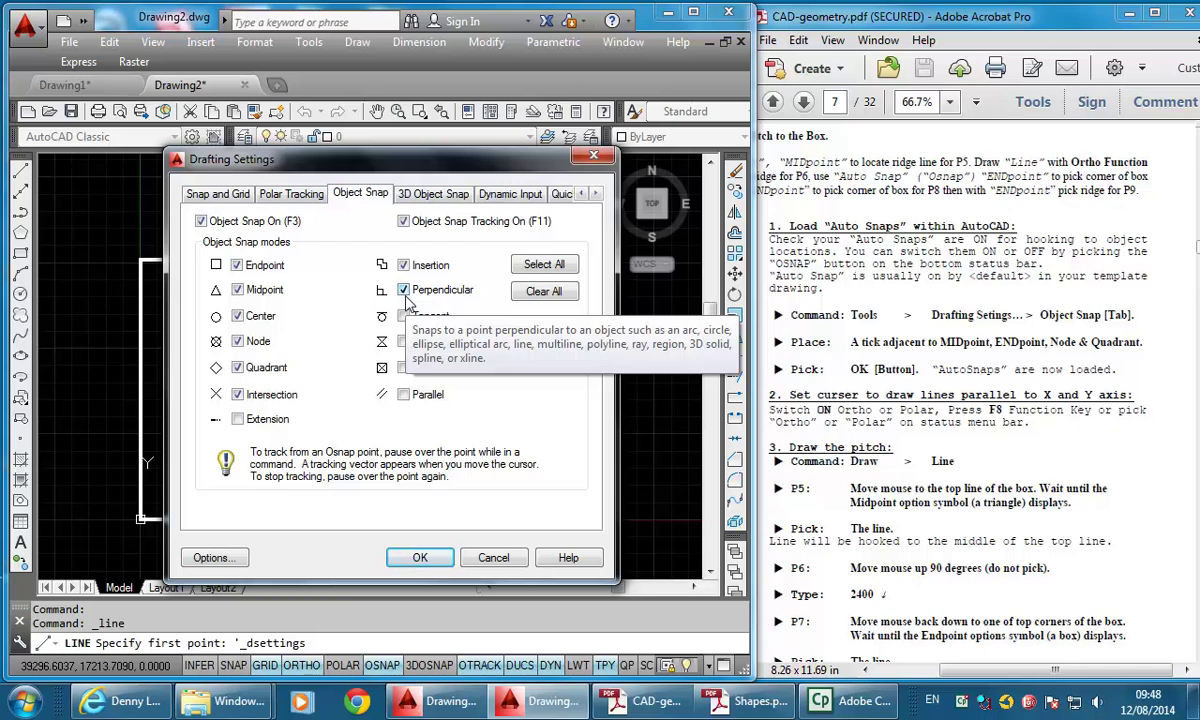
click(420, 558)
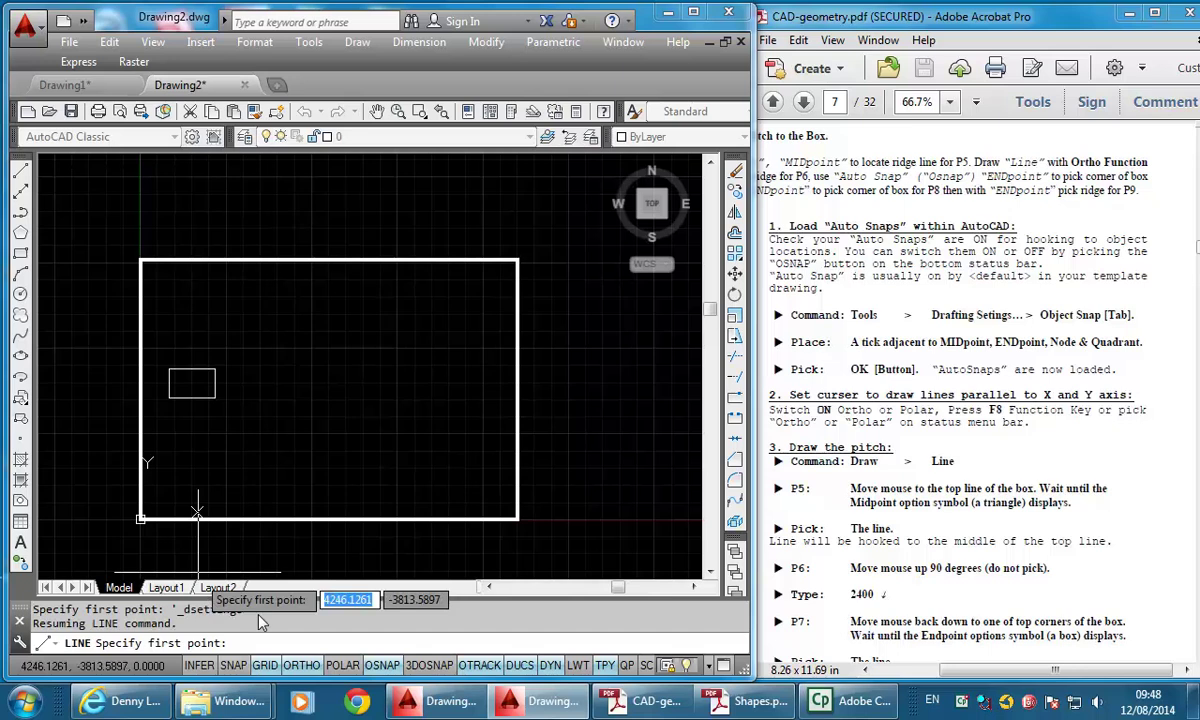
Step: Restart Draw > Line and pick the Midpoint snap on the small box's top edge
click(370, 45)
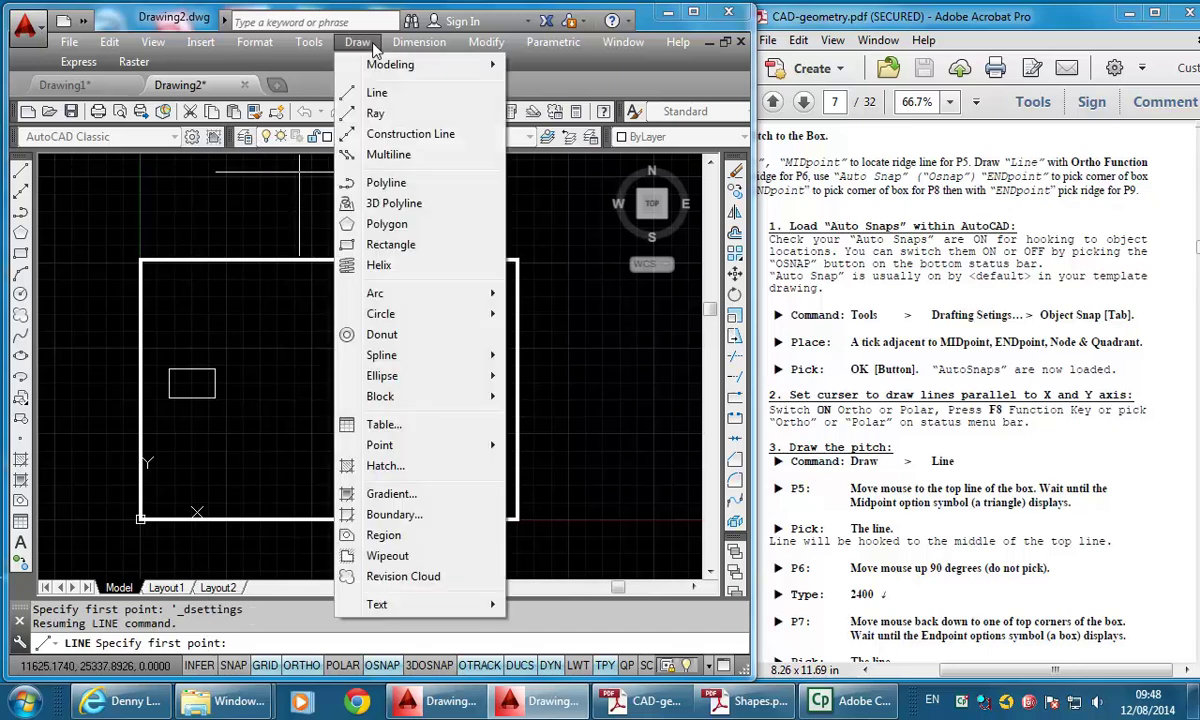
click(378, 94)
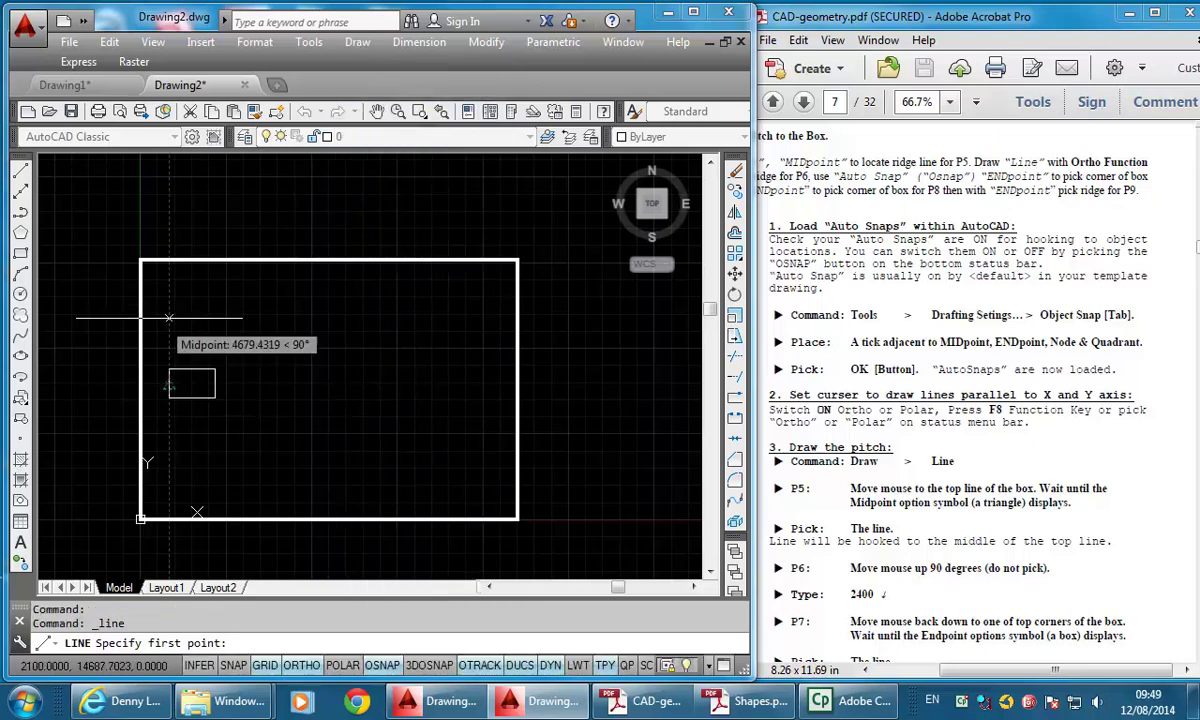
scroll(130, 325, up, 2)
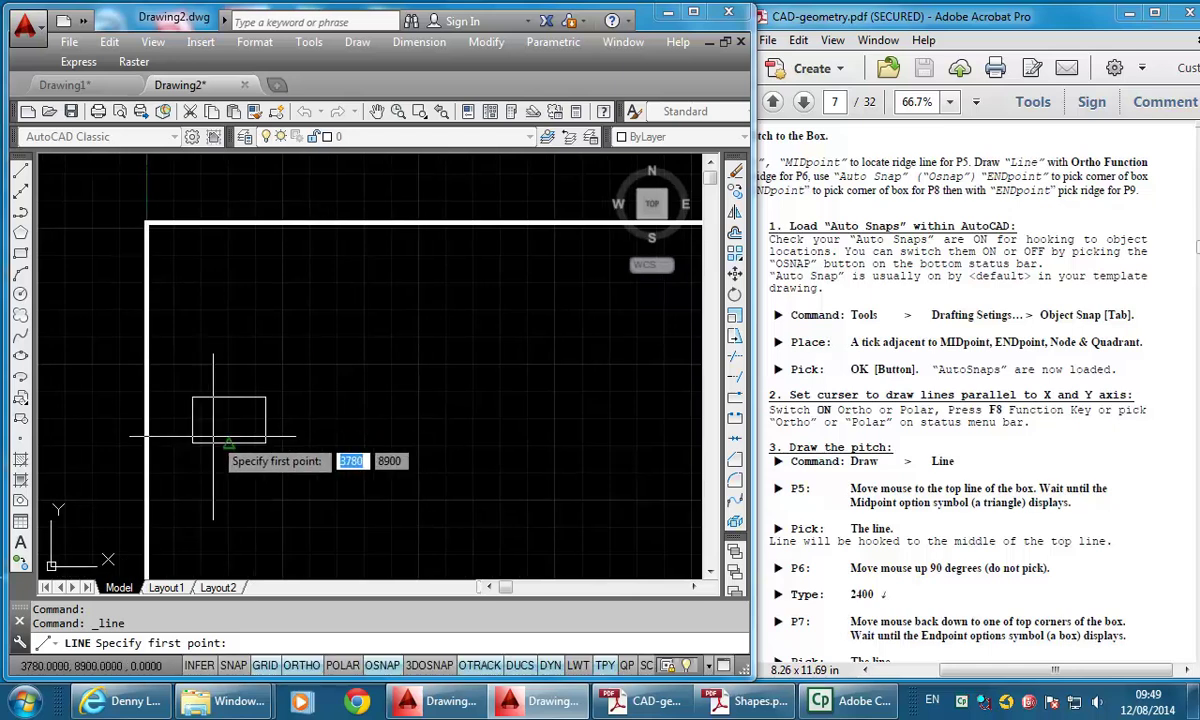
scroll(213, 437, up, 3)
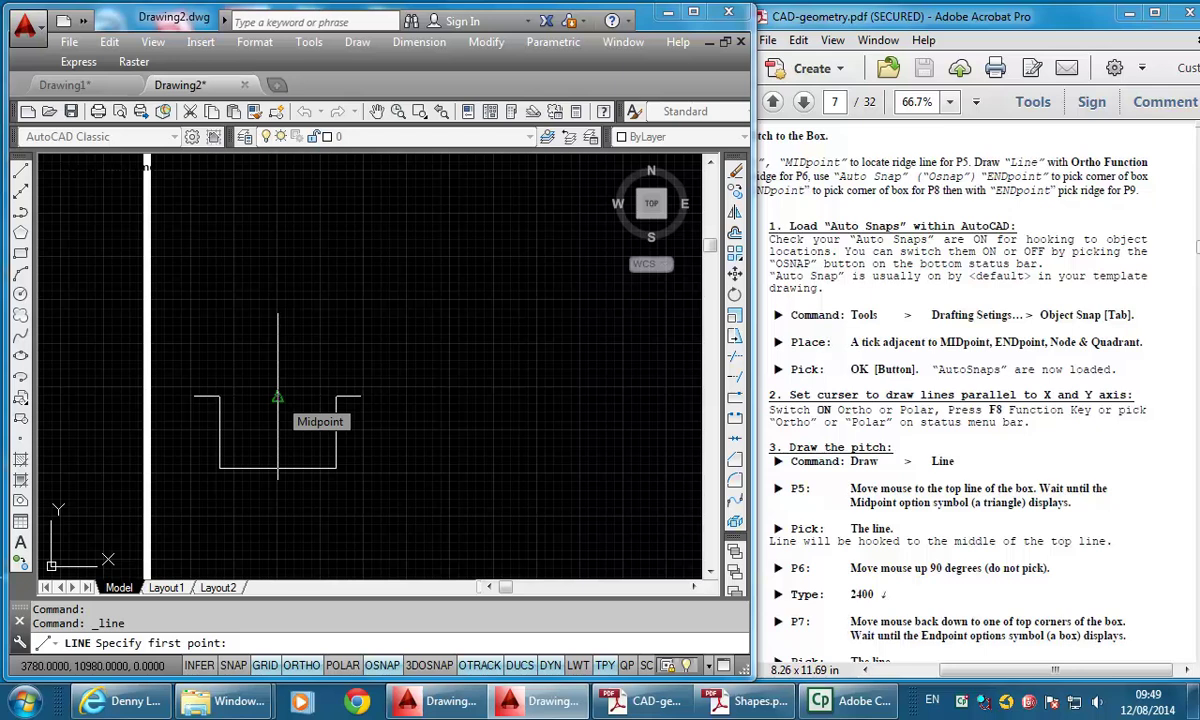
click(278, 397)
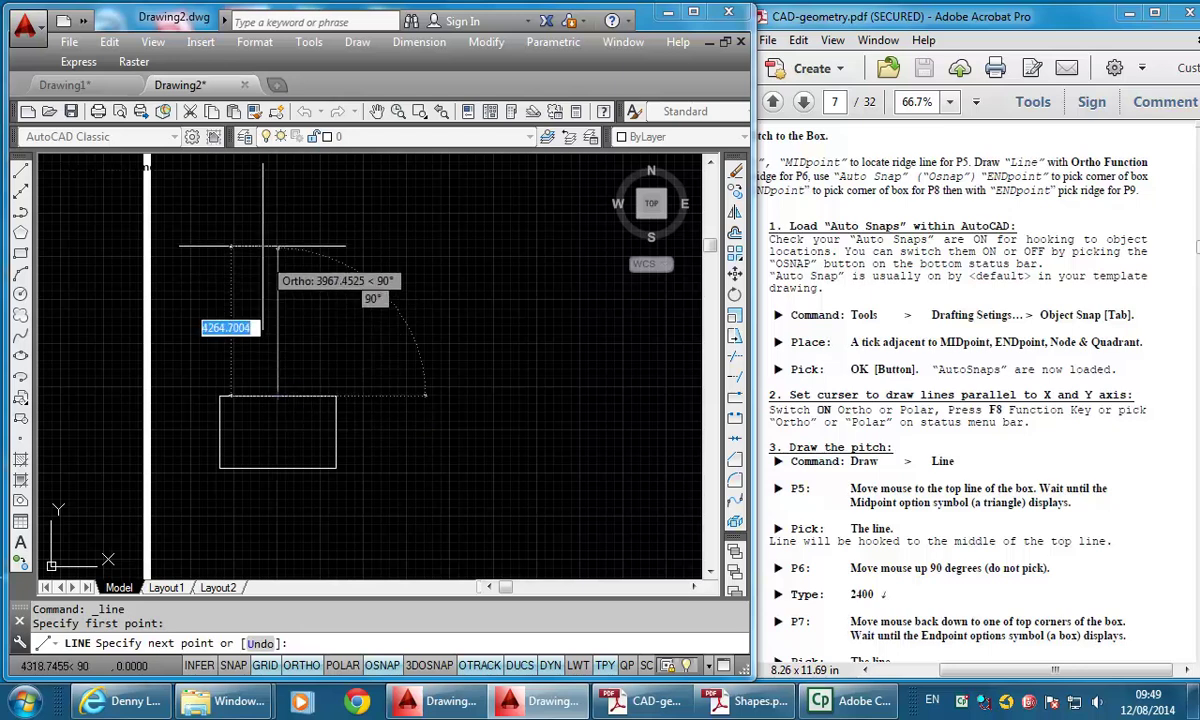
Step: Draw a 2400-unit vertical ridge line, then a slope down to the box's top-left corner
text(2400)
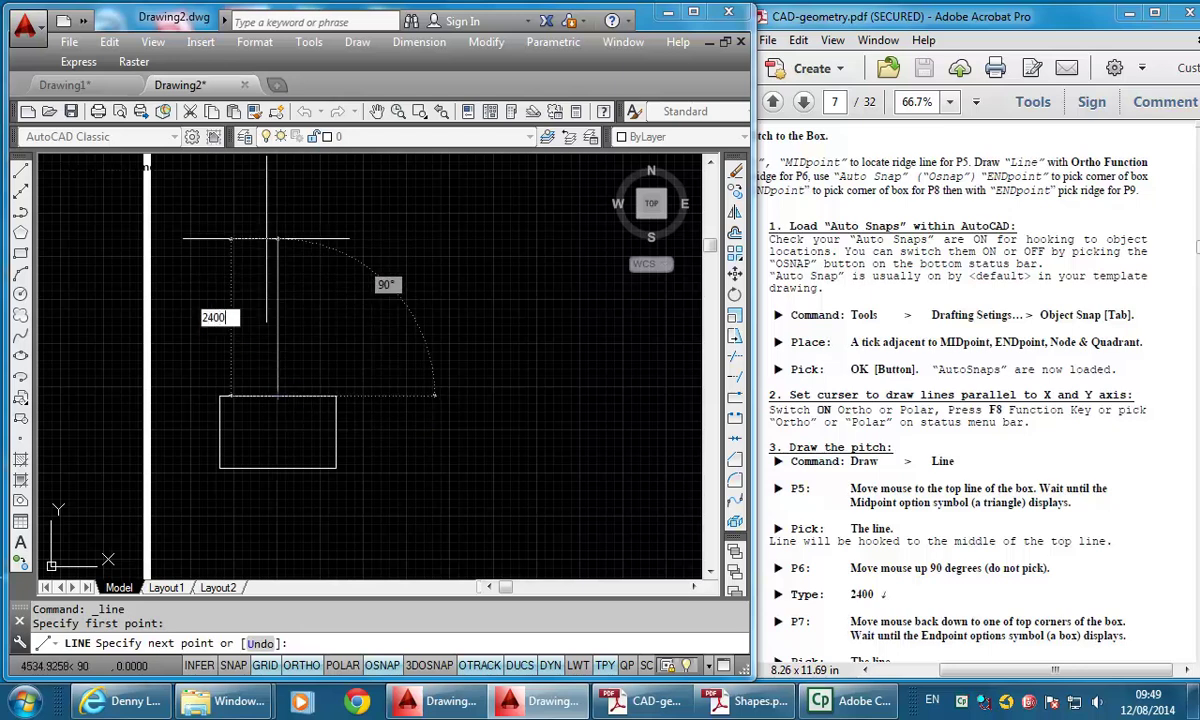
key(Return)
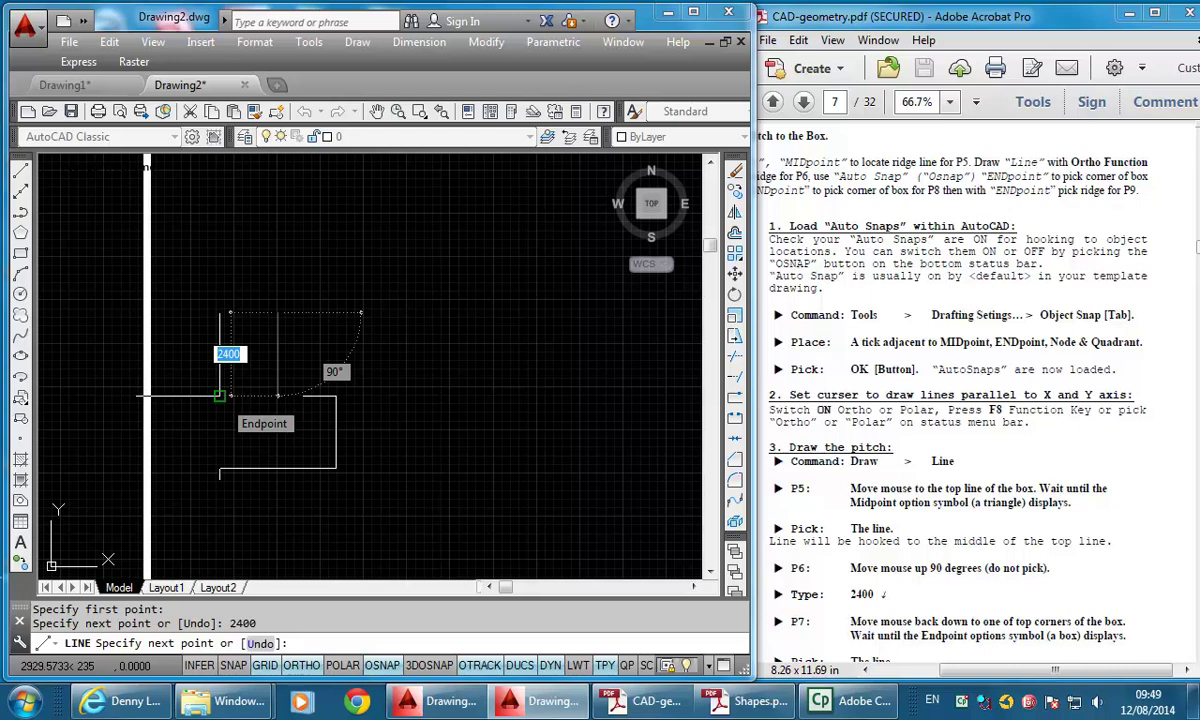
click(220, 396)
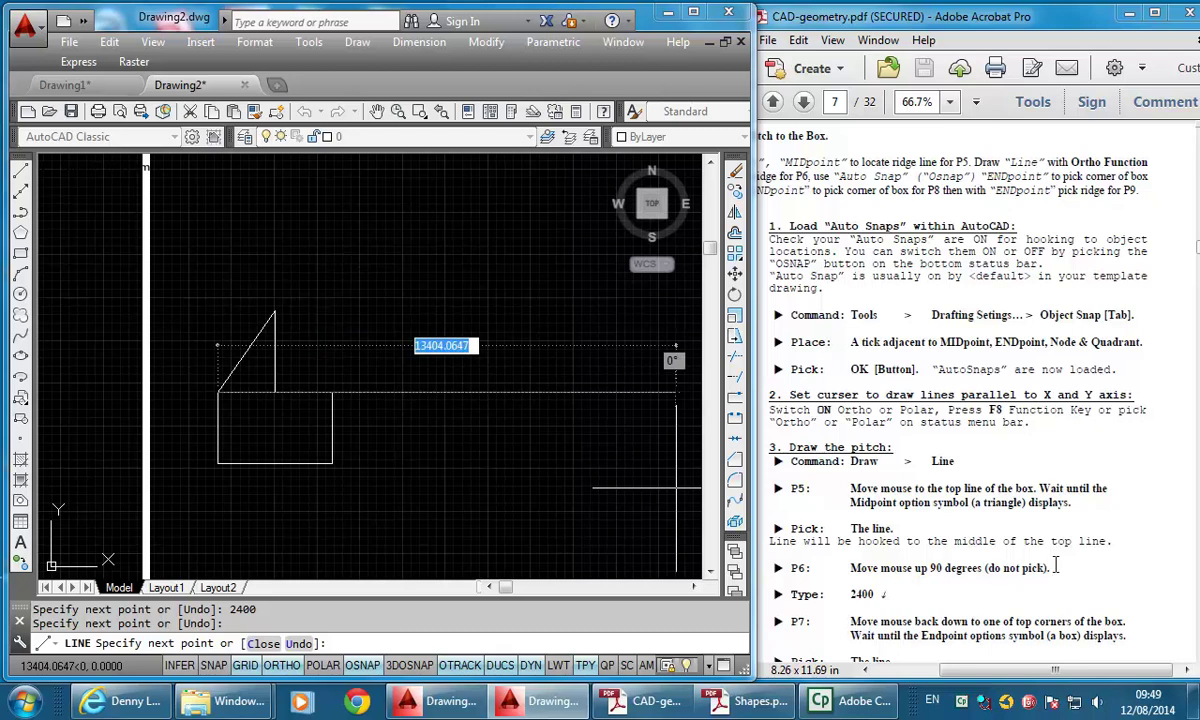
scroll(836, 450, down, 3)
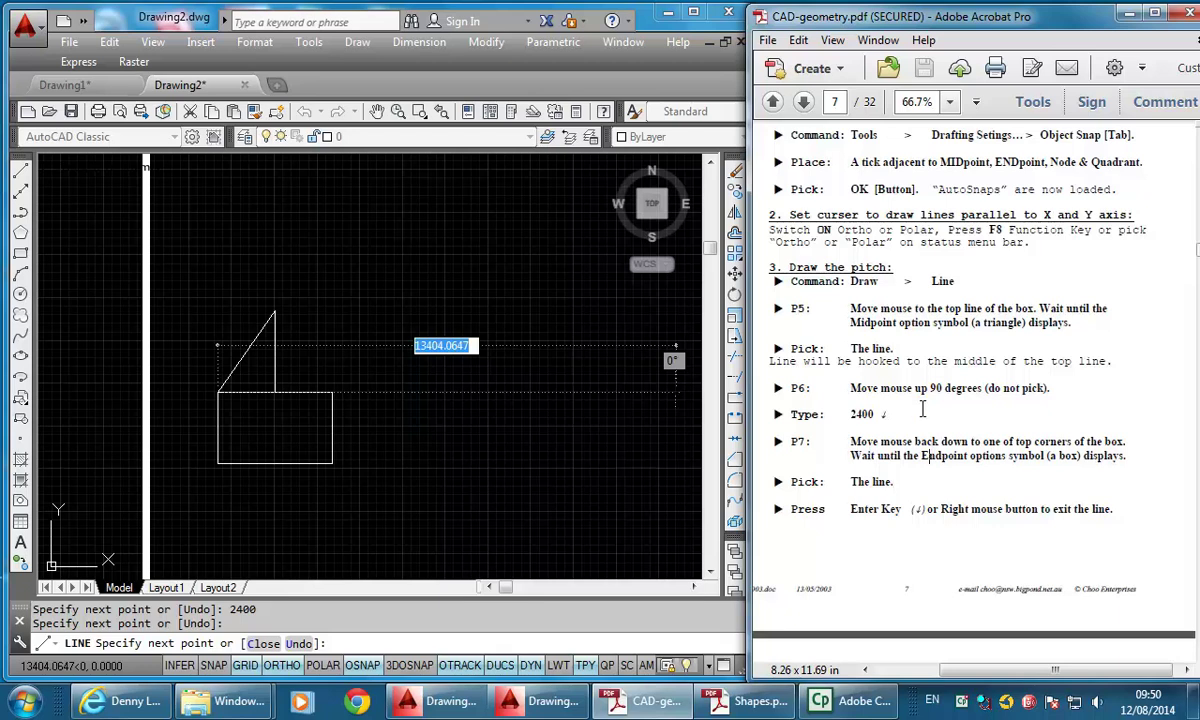
Step: Highlight the PDF instruction about drawing the opposite sloping line
scroll(922, 409, down, 8)
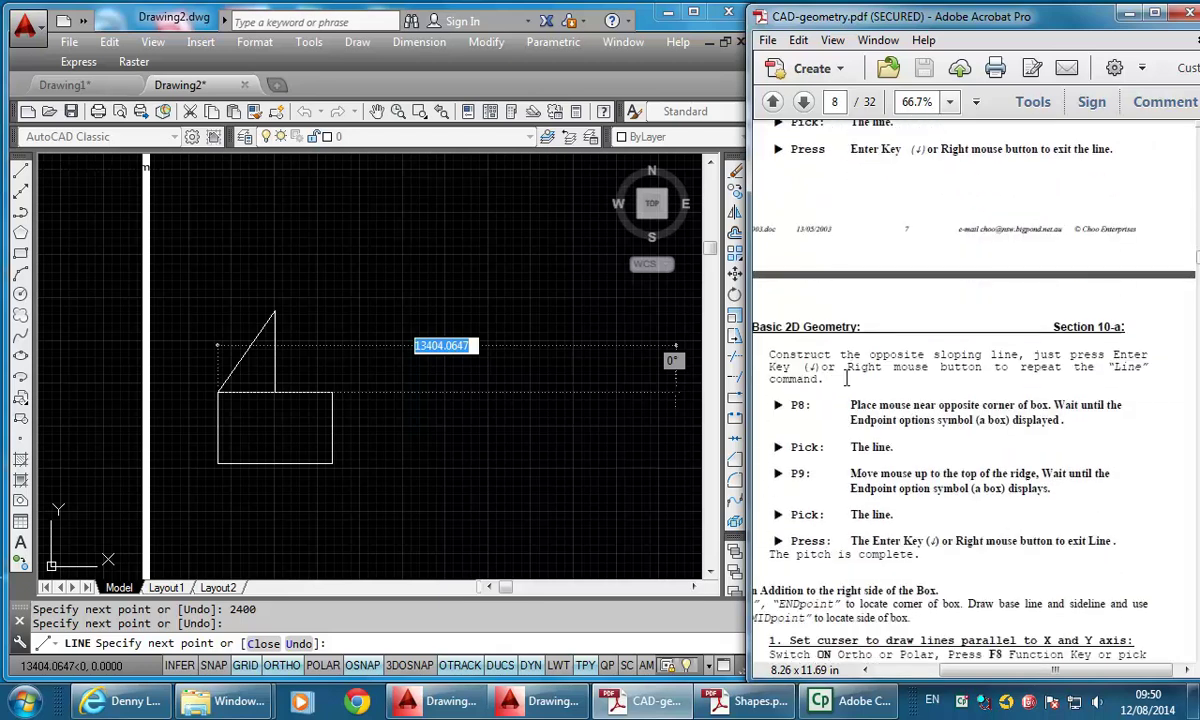
drag(773, 354, 831, 388)
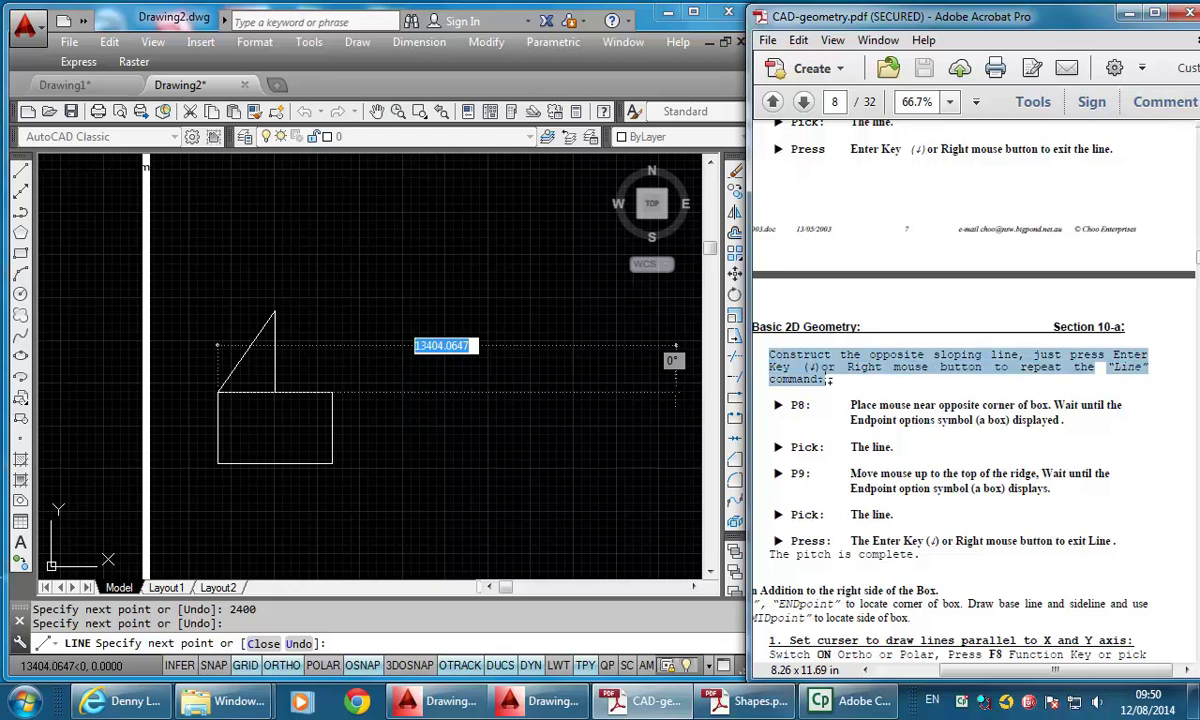
click(835, 376)
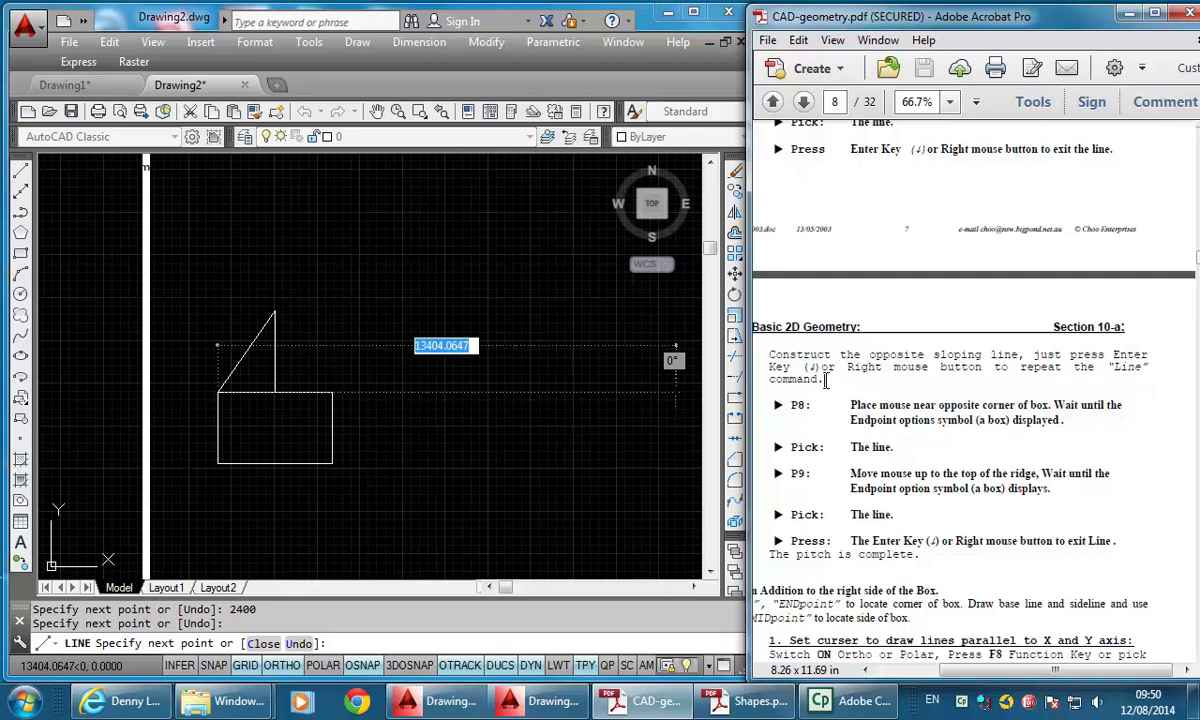
Step: Return to AutoCAD, end the current line, and repeat the Line command
click(428, 71)
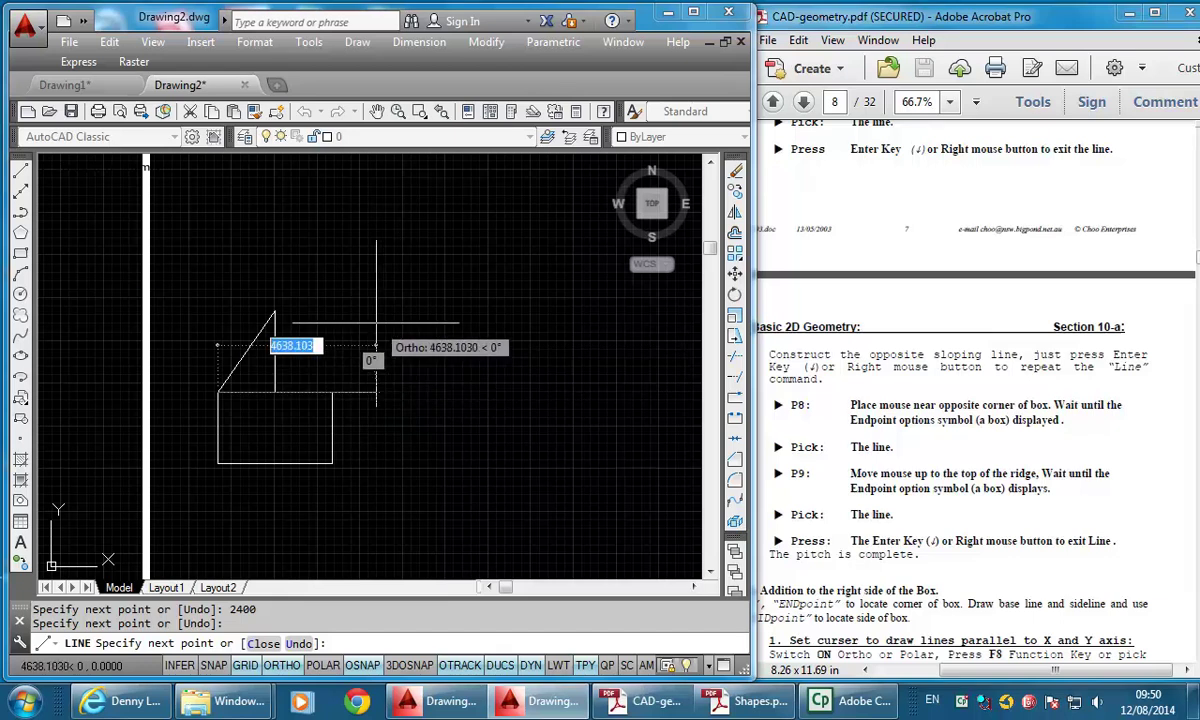
key(Return)
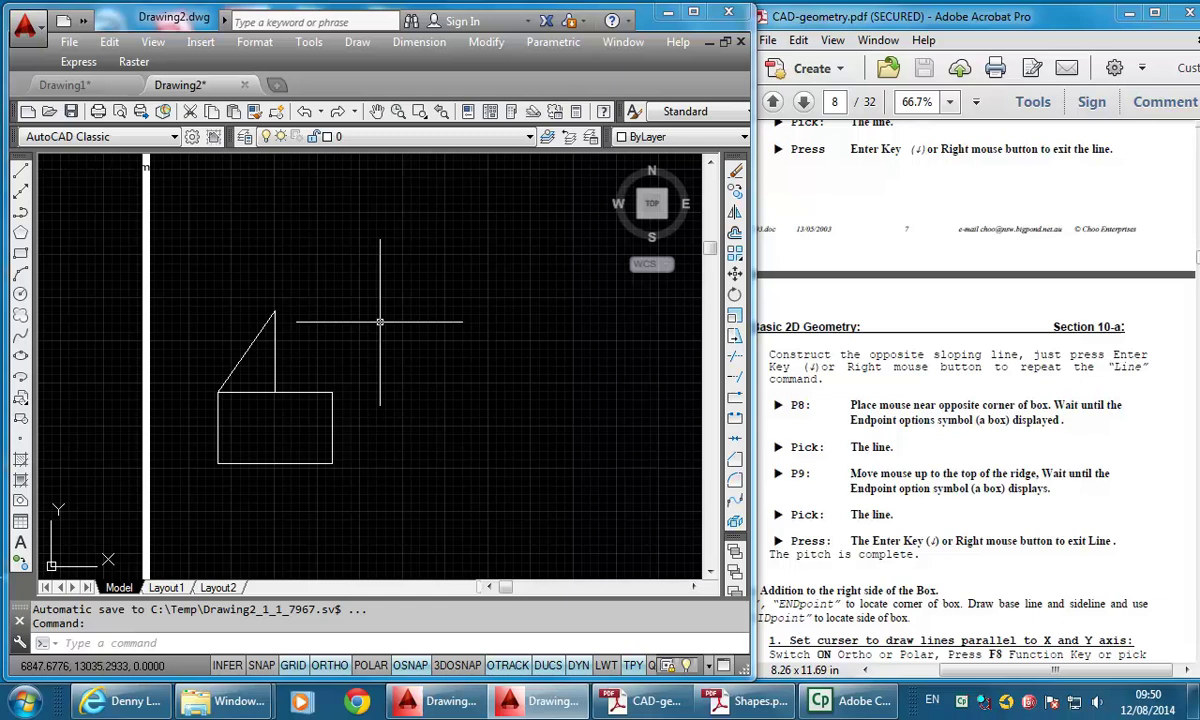
key(Return)
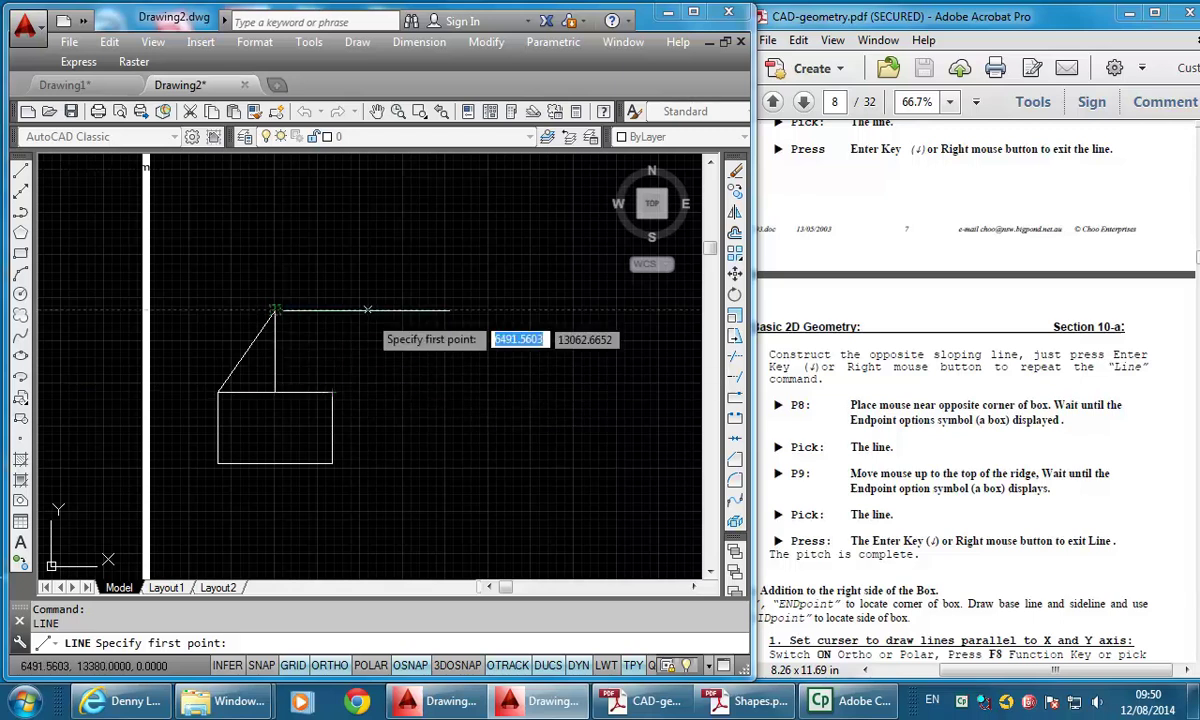
Step: Draw the right roof slope from the ridge-top endpoint to the box's top-right corner
click(275, 310)
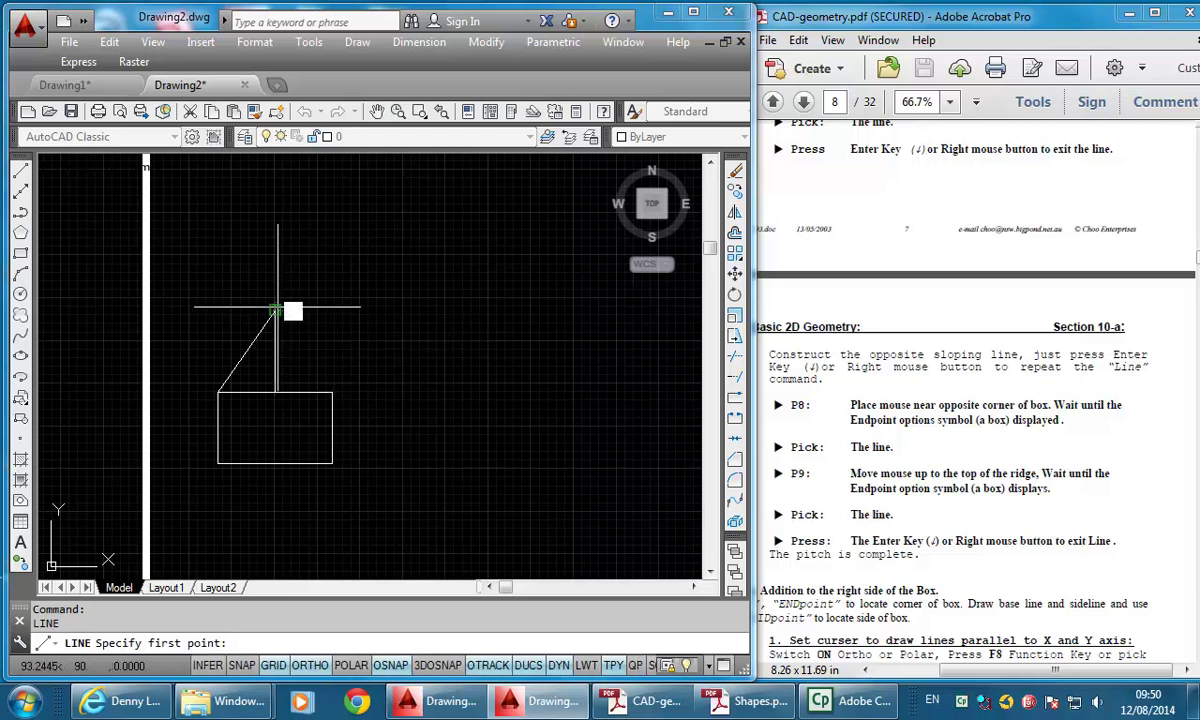
click(332, 392)
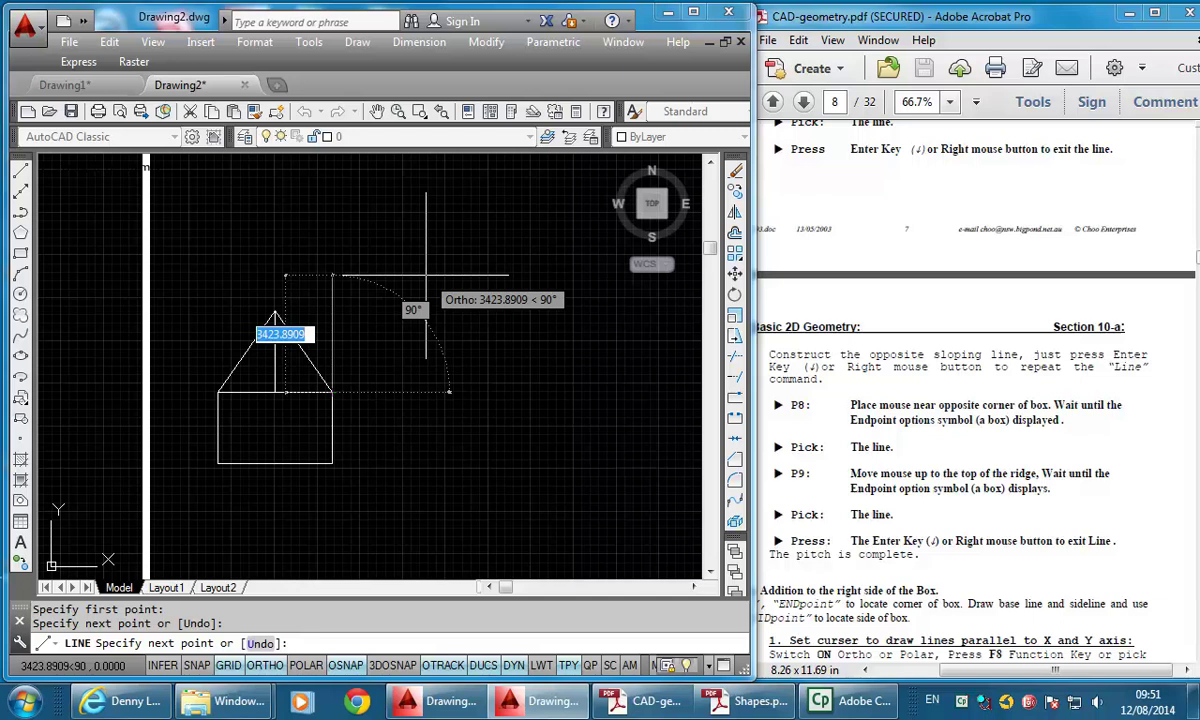
key(Return)
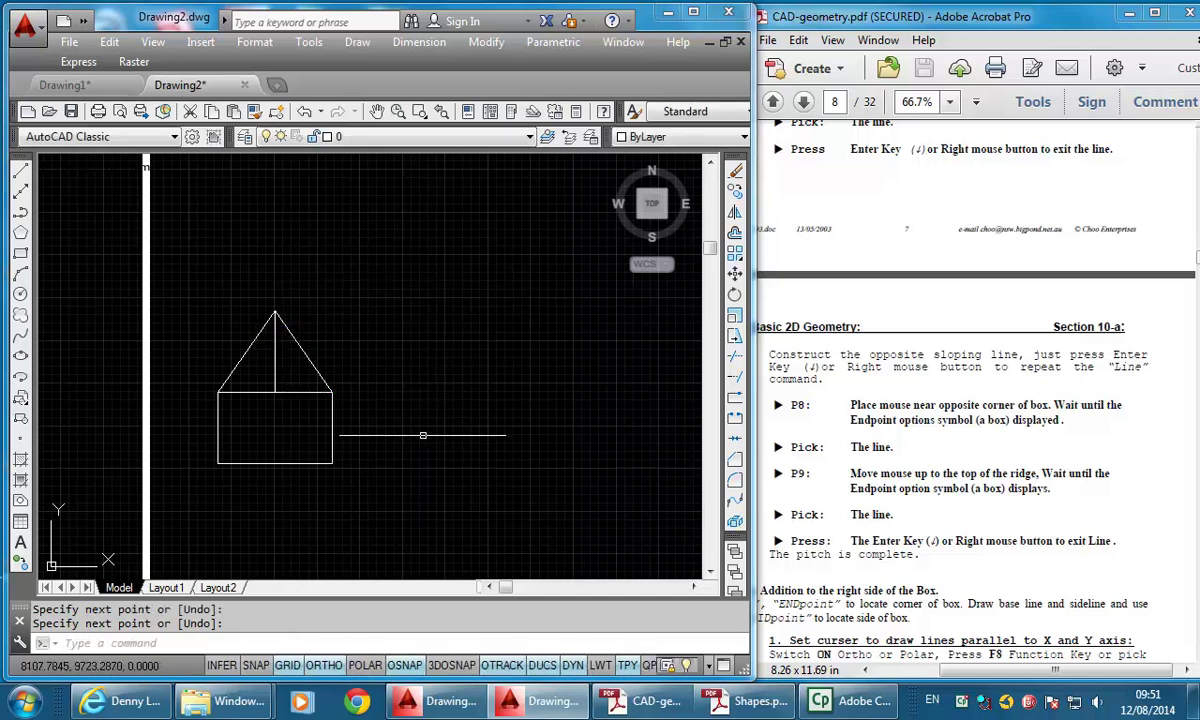
middle_drag(423, 435, 409, 437)
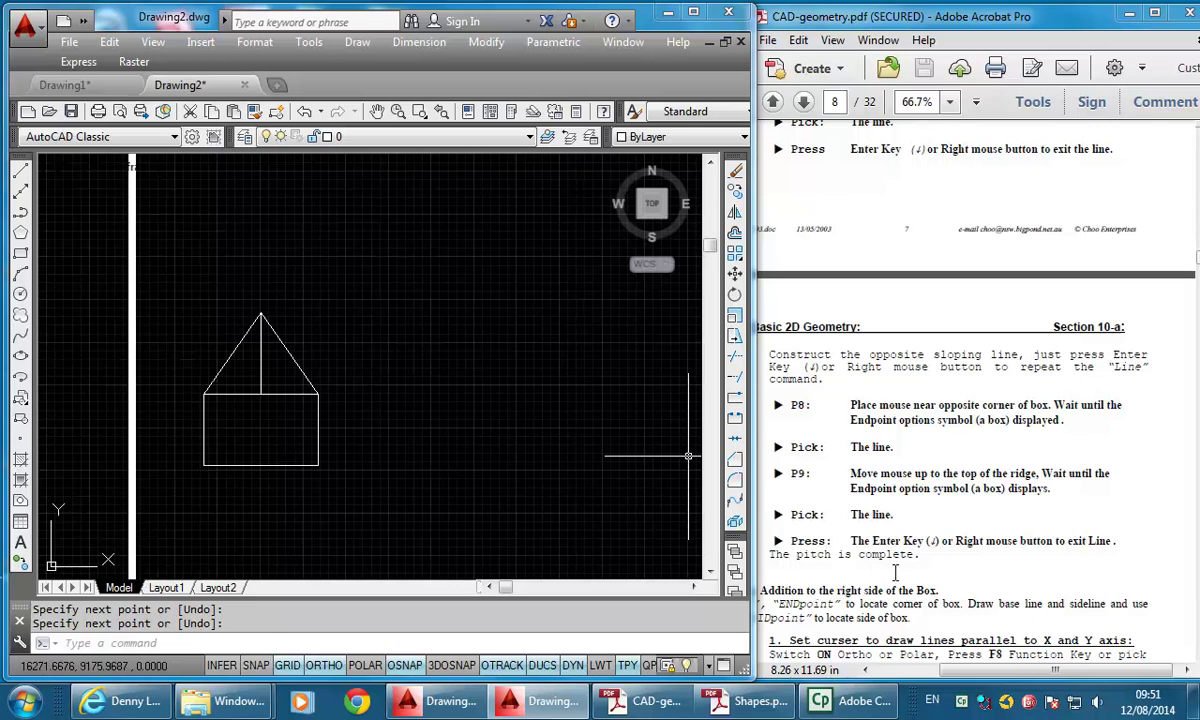
Step: Scroll the PDF to 'Draw the Addition', then return to AutoCAD and open the Draw menu
click(895, 572)
scroll(895, 572, down, 4)
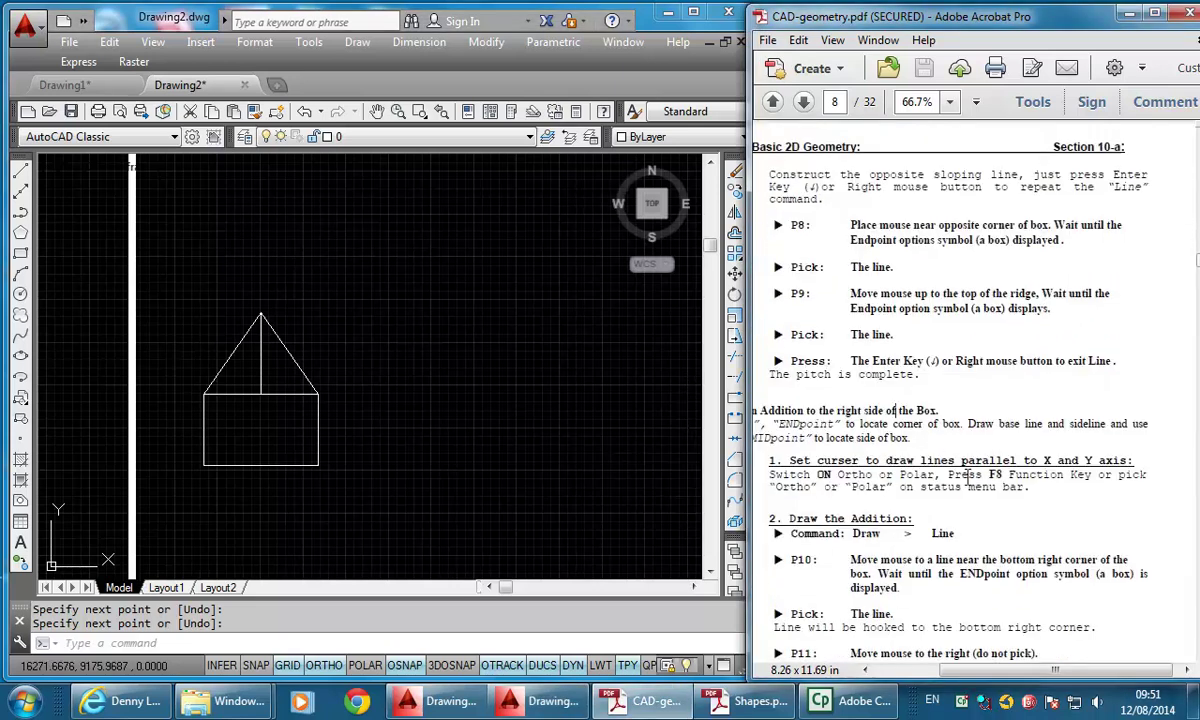
scroll(895, 427, down, 2)
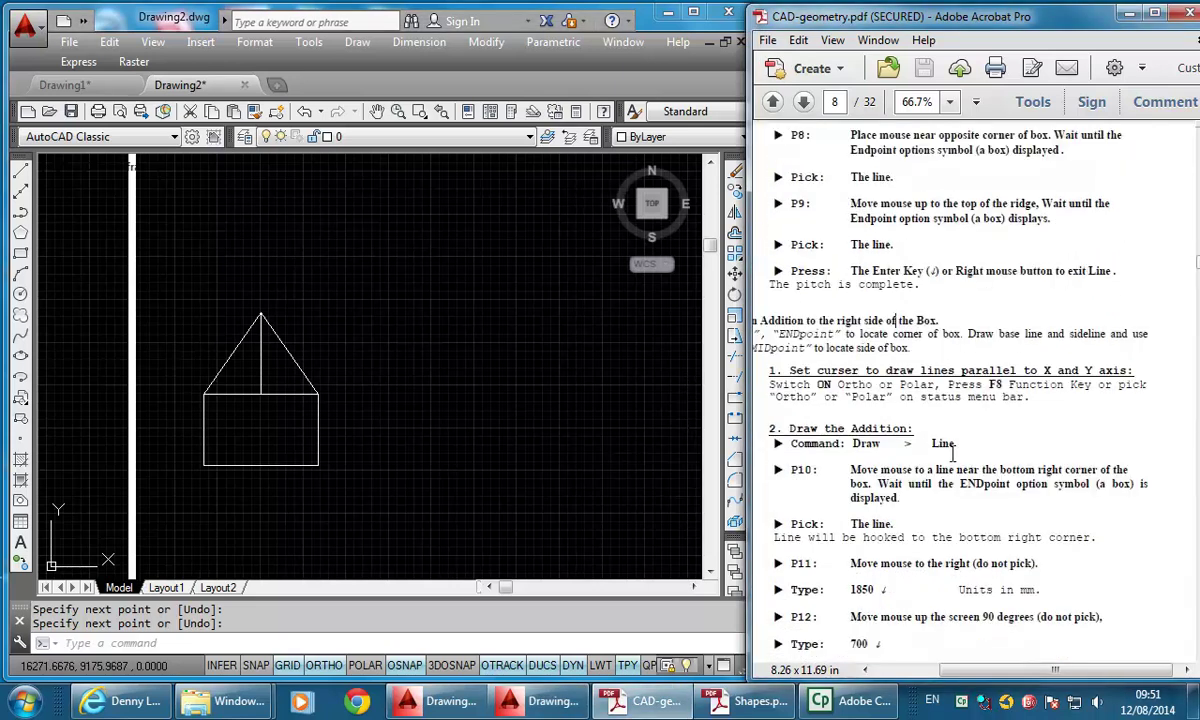
scroll(894, 424, down, 2)
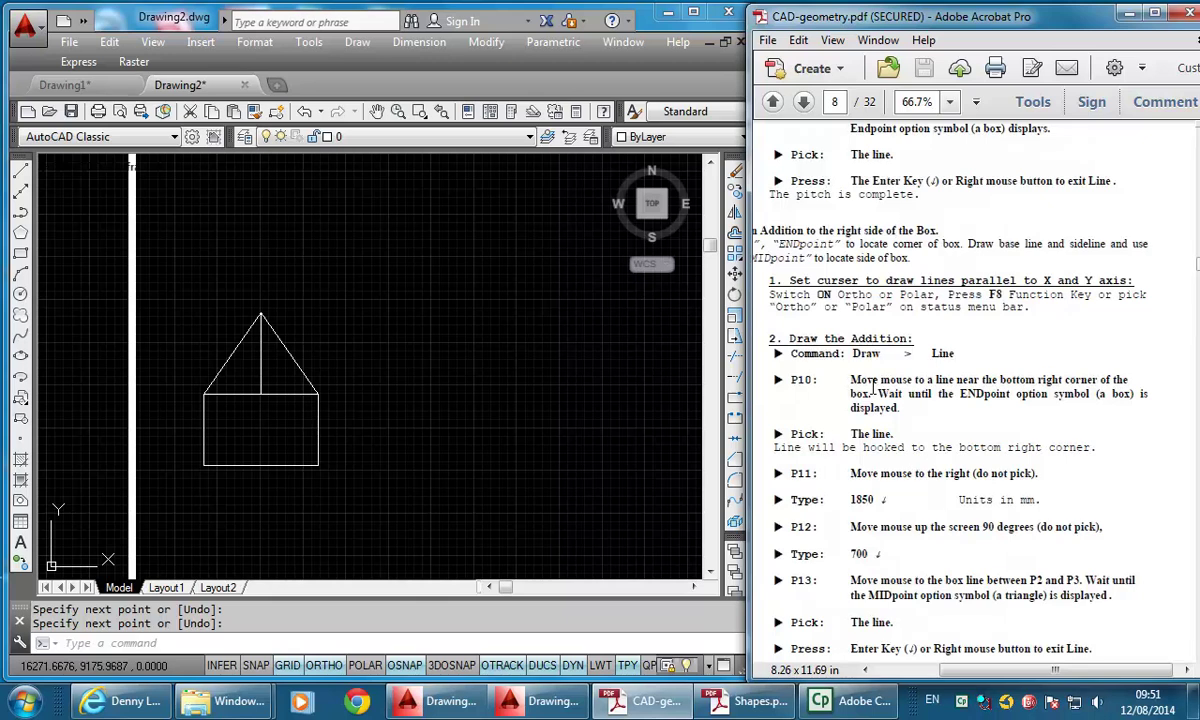
click(405, 368)
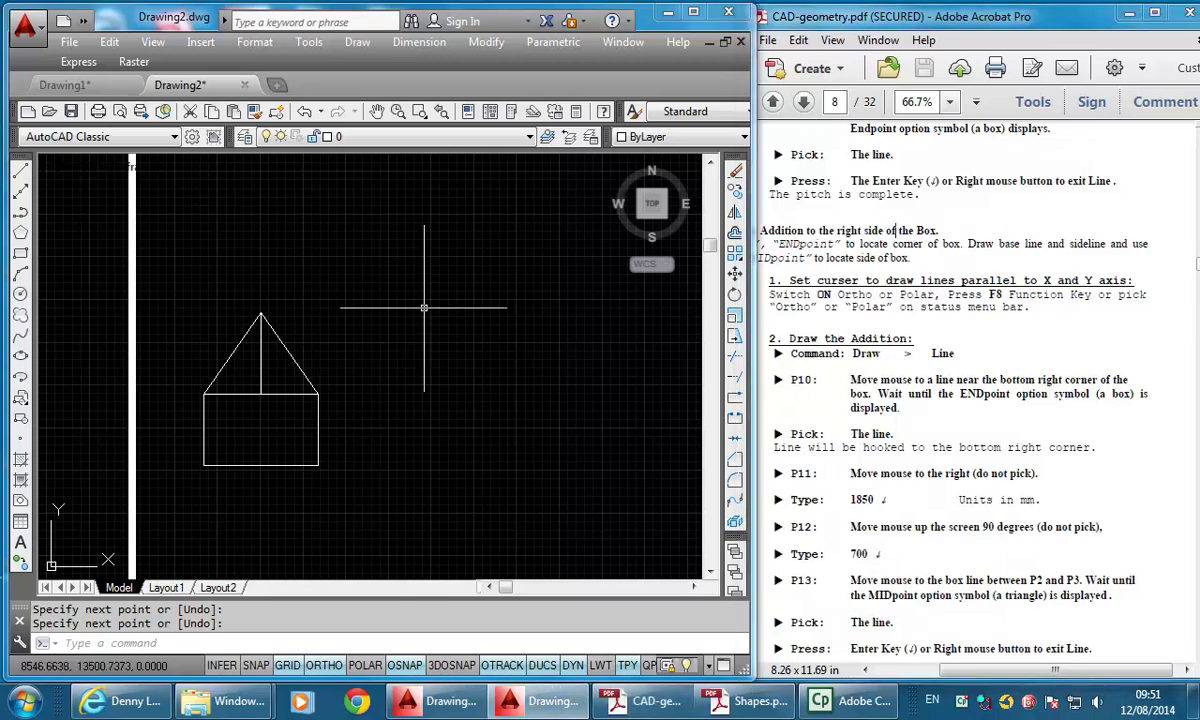
click(357, 42)
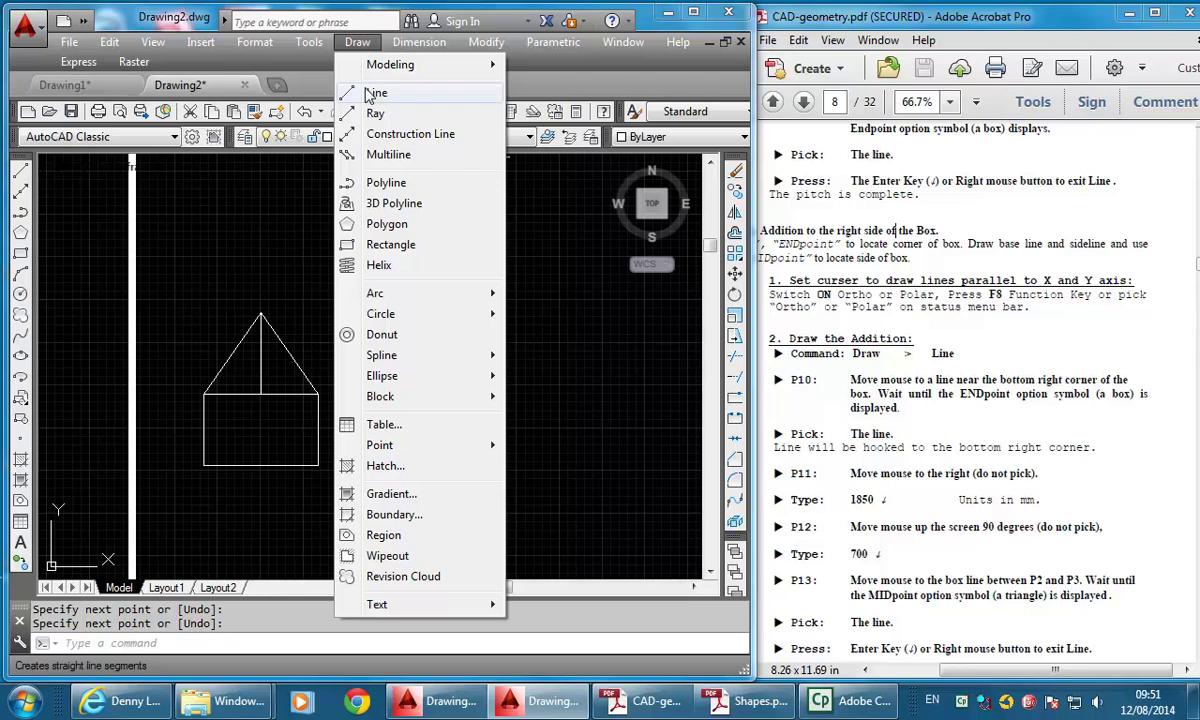
Step: Draw the addition from the box's bottom-right corner: 1850 along, 700 up, back to side midpoint
click(374, 93)
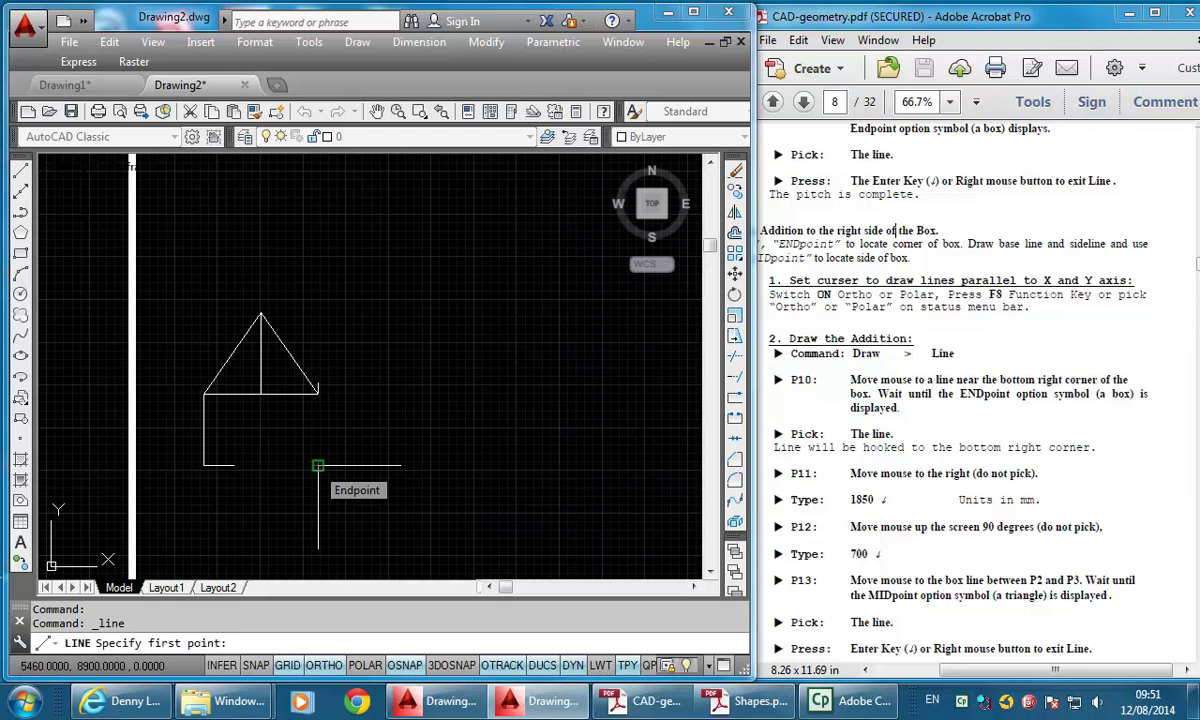
click(318, 465)
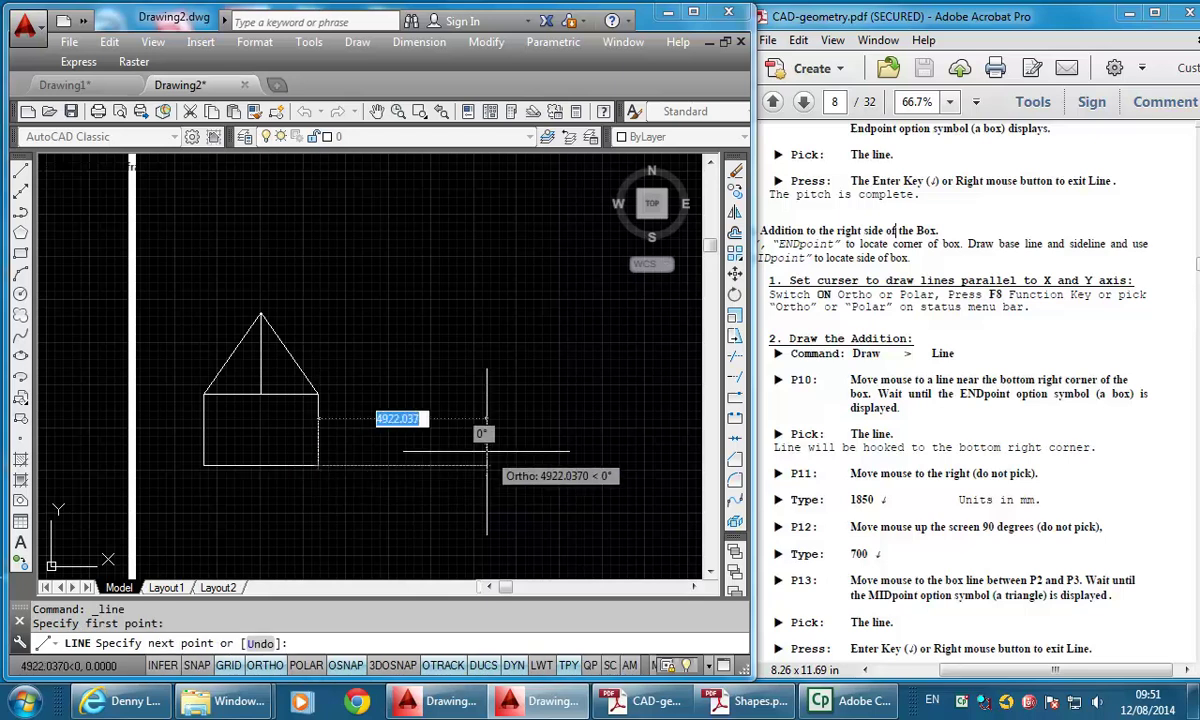
text(1850)
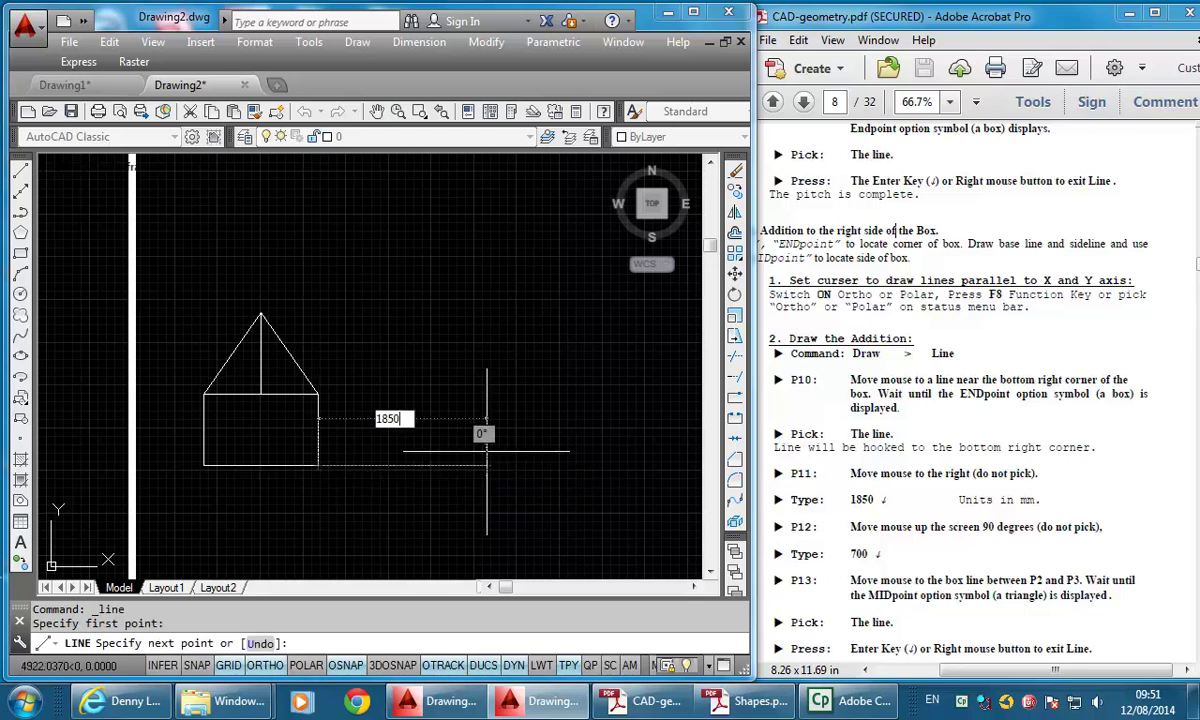
key(Return)
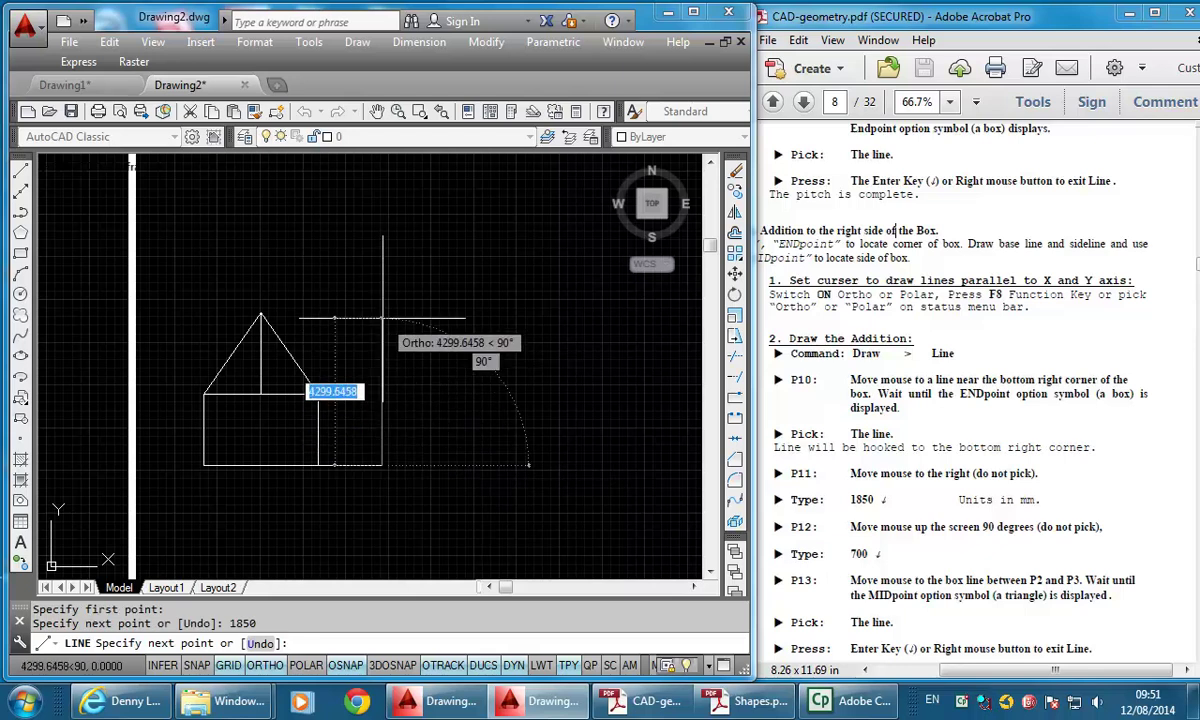
text(700)
key(Return)
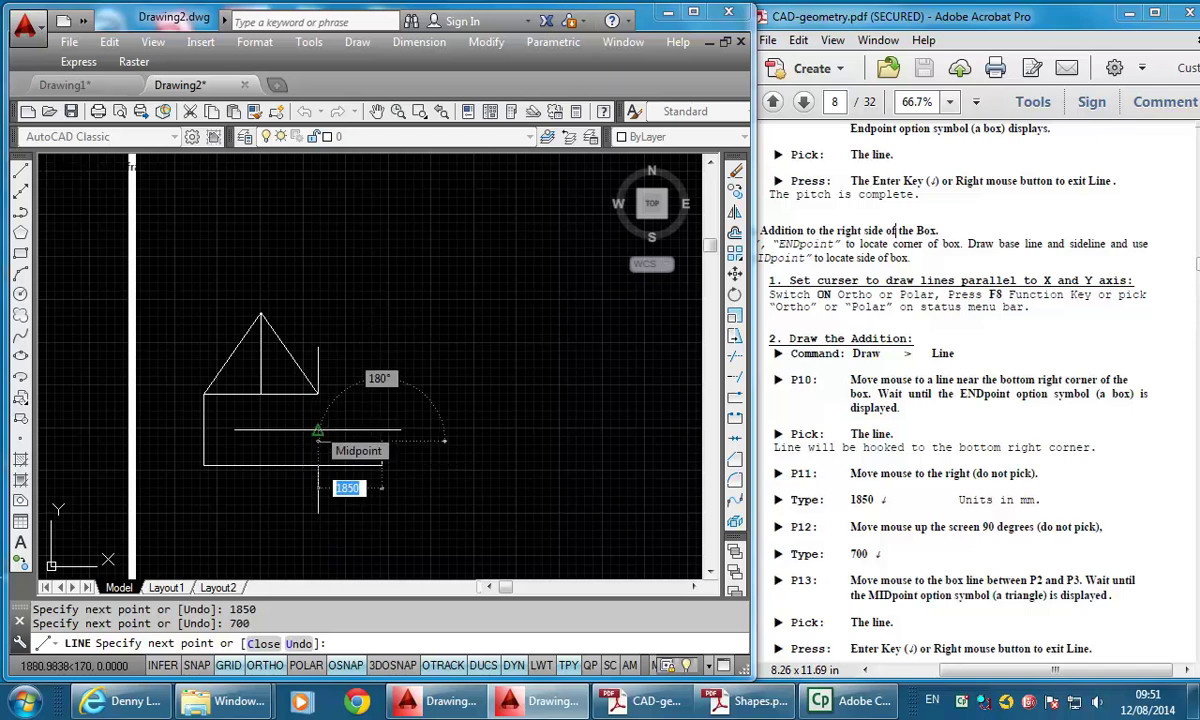
click(318, 432)
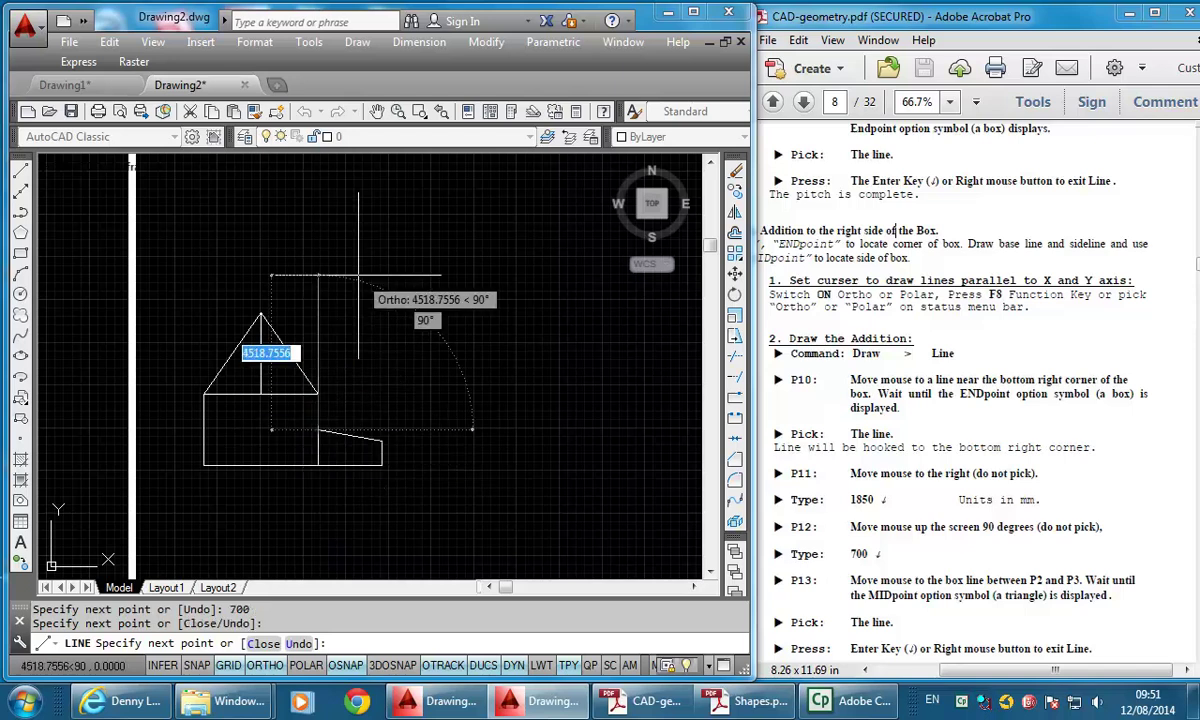
key(Return)
scroll(430, 322, down, 2)
middle_drag(436, 334, 401, 385)
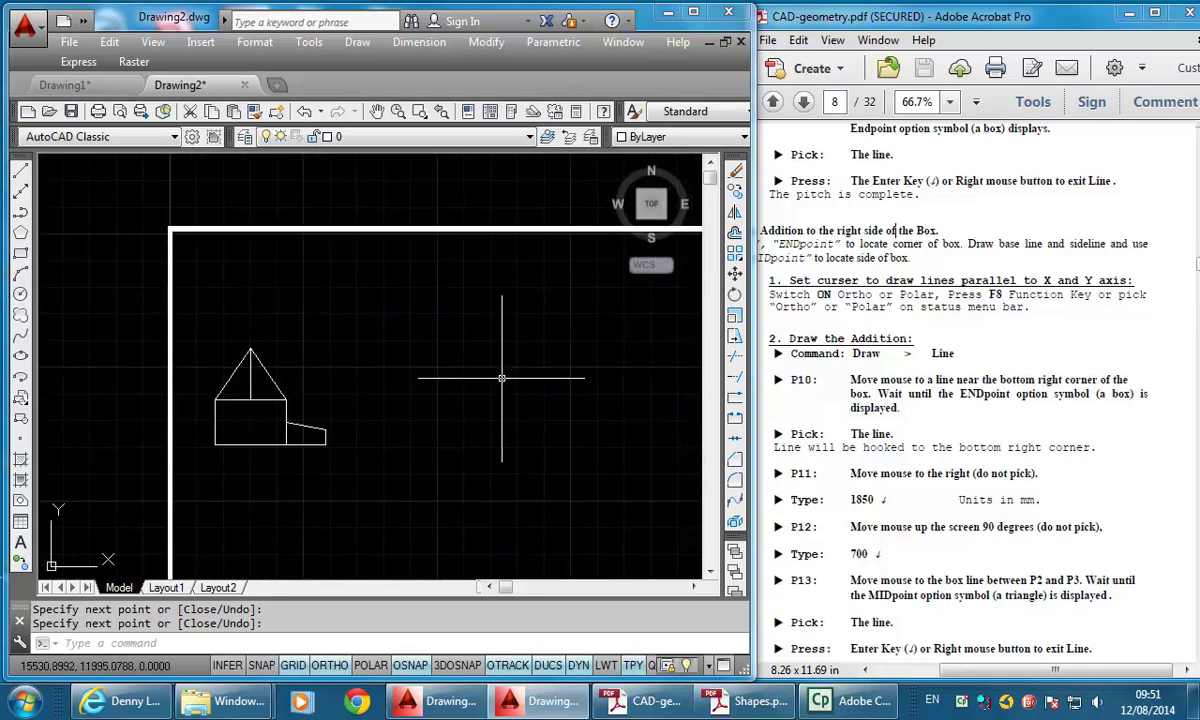
middle_drag(502, 378, 466, 377)
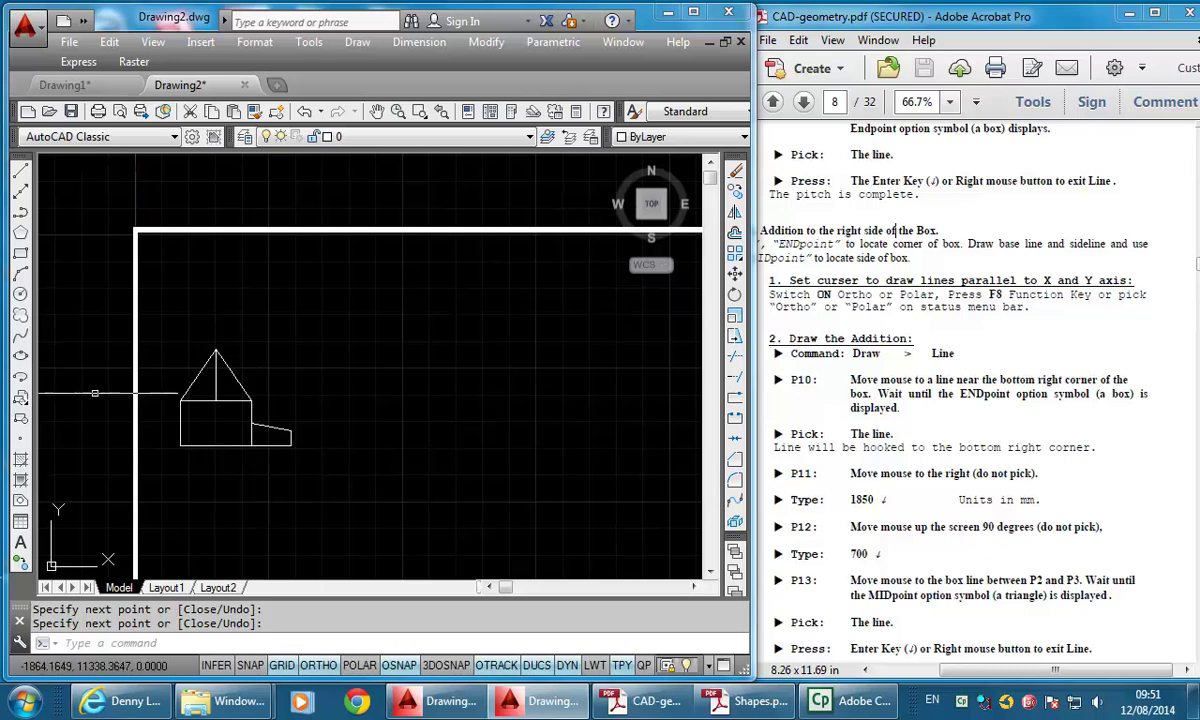
click(291, 445)
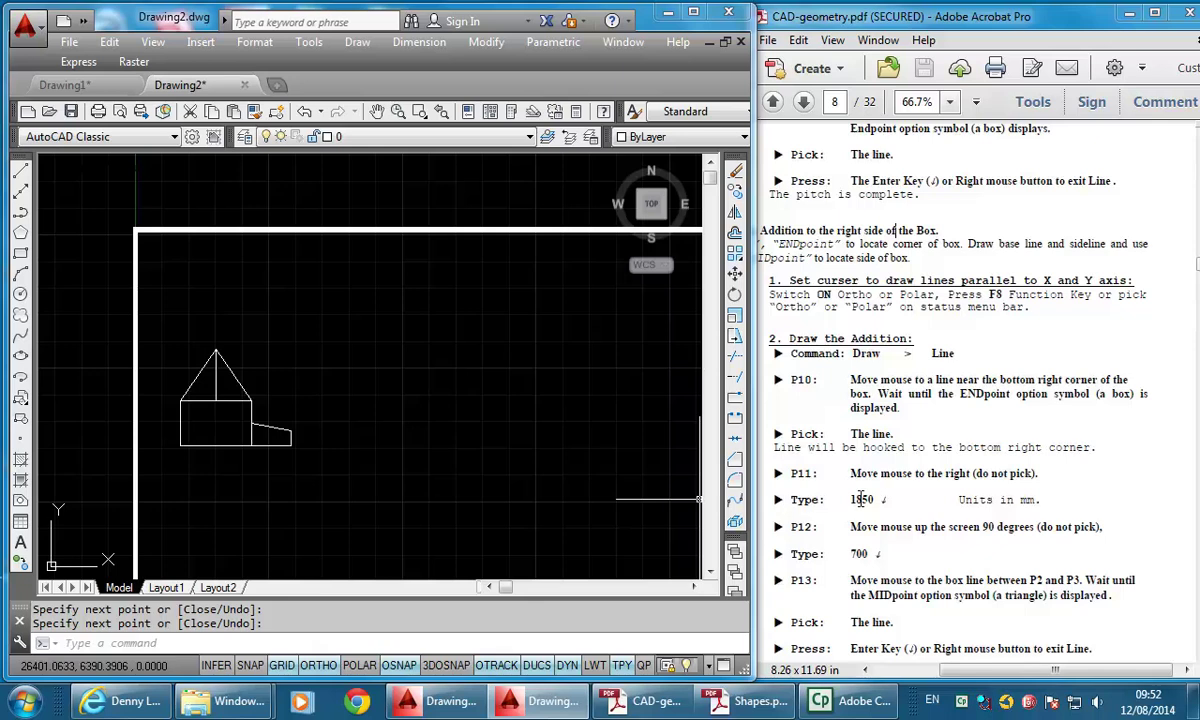
click(930, 557)
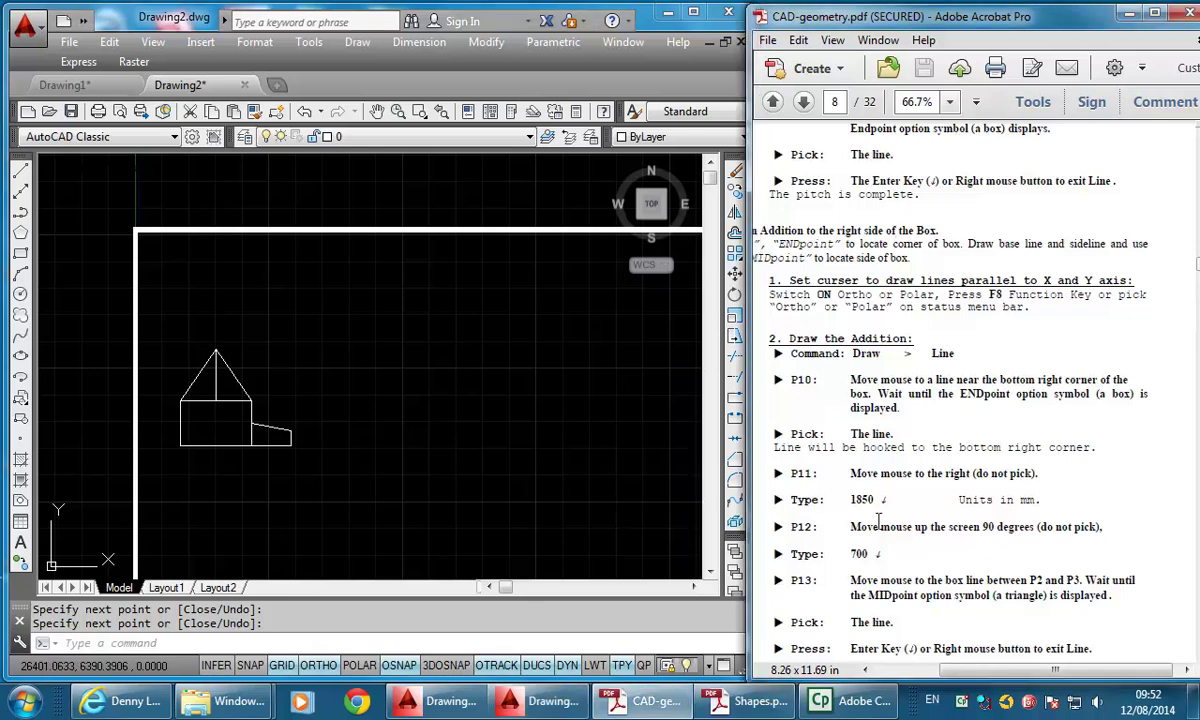
scroll(1100, 515, down, 2)
click(1115, 508)
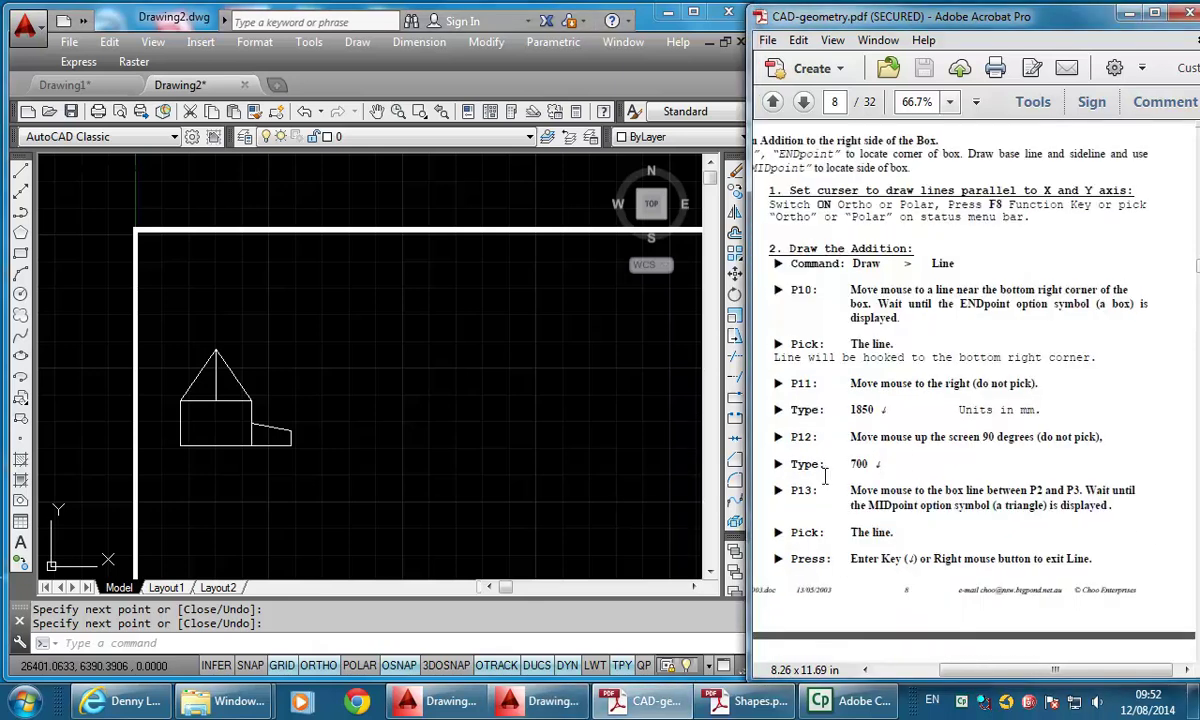
scroll(820, 400, down, 3)
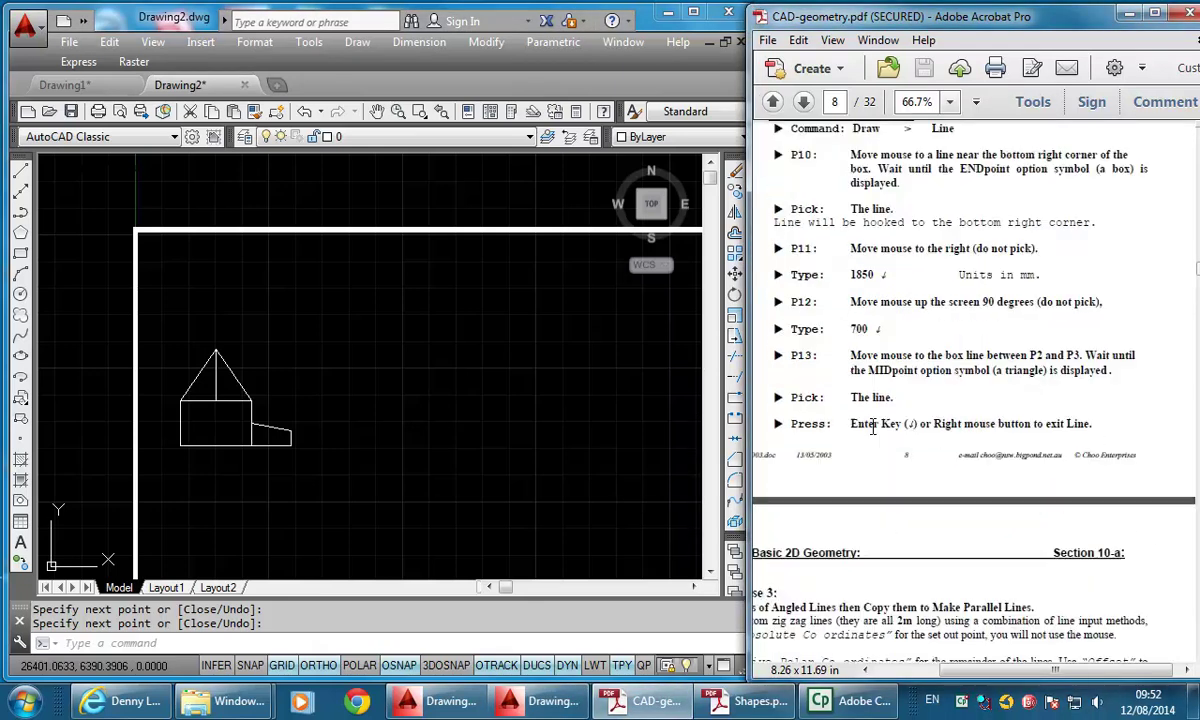